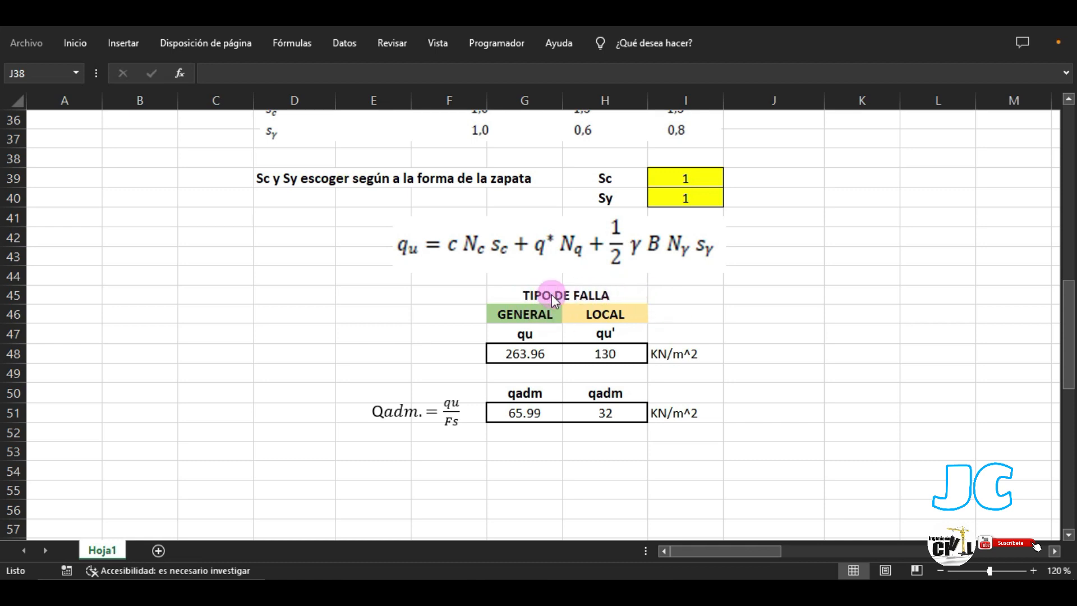
Examine the terms of the Terzaghi bearing capacity equation against the input data, bearing capacity factors and shape factor table.
scroll(603, 334, up, 10)
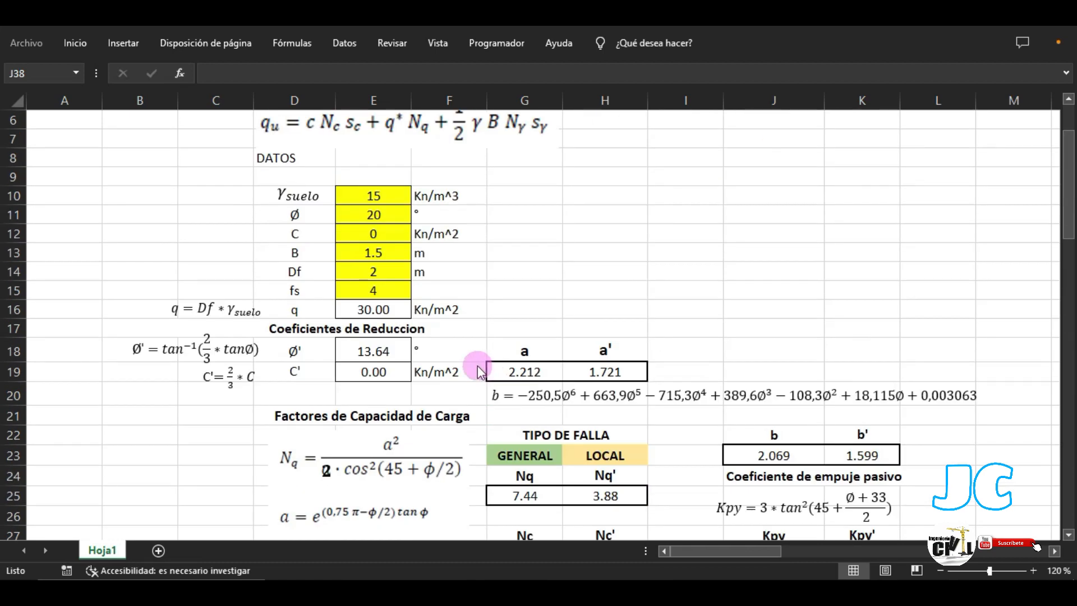
scroll(478, 368, up, 2)
click(422, 254)
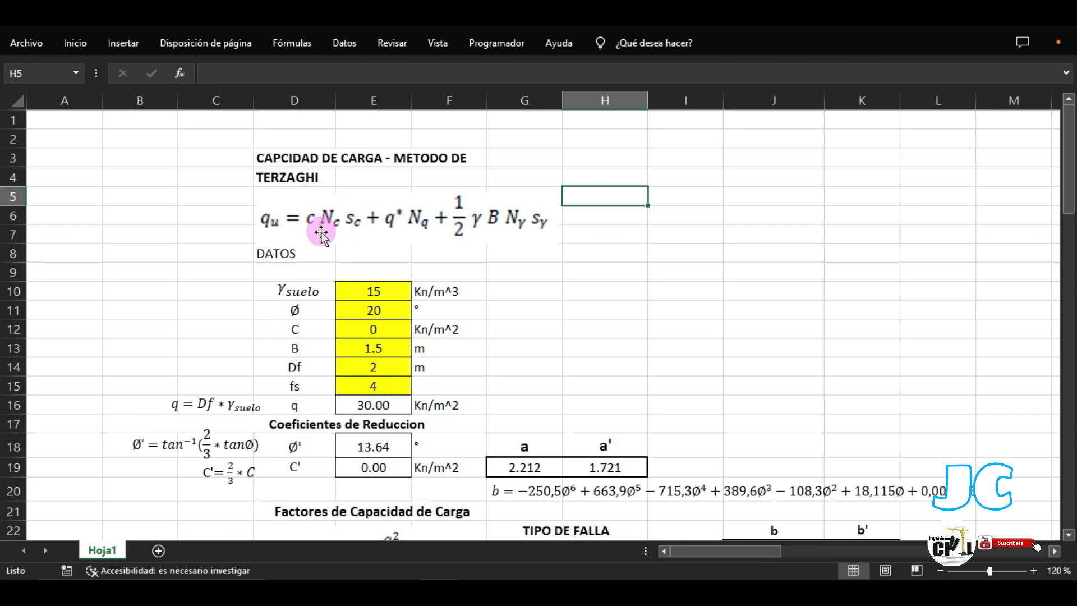
scroll(335, 232, down, 5)
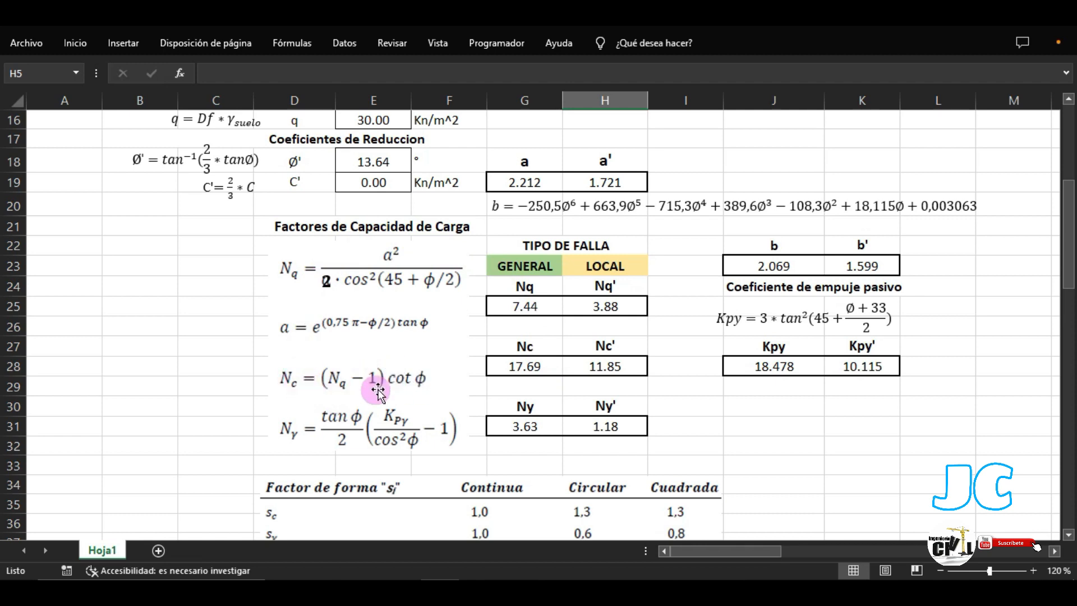
scroll(374, 350, up, 5)
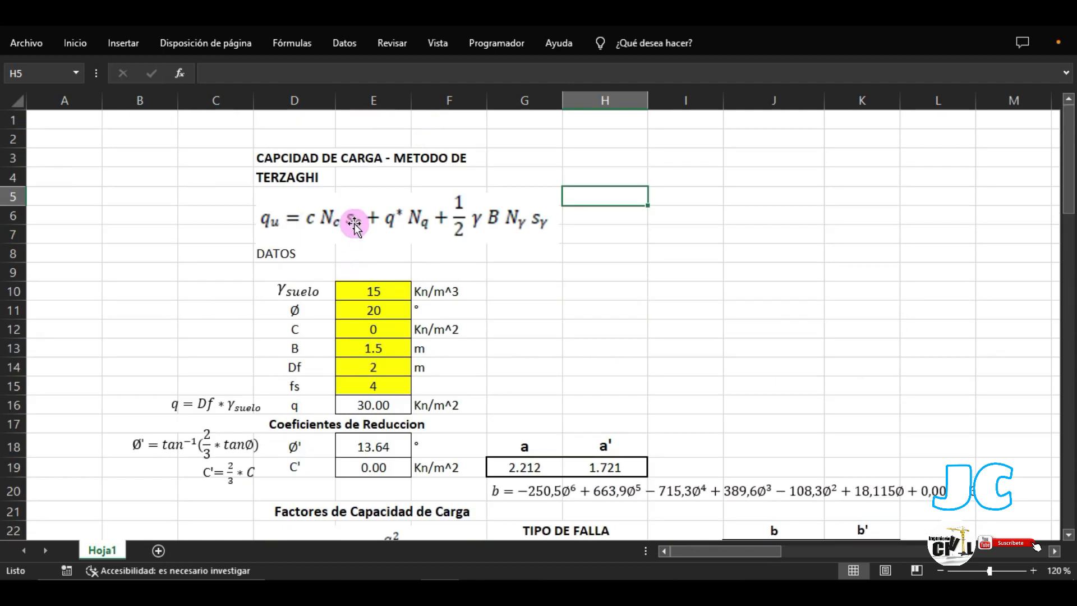
scroll(353, 224, down, 10)
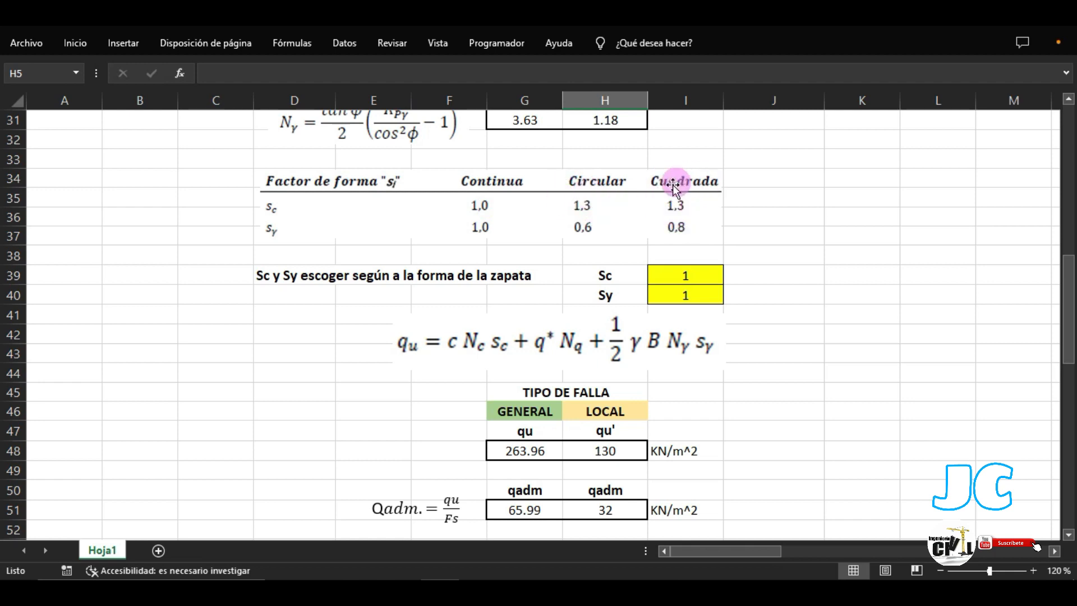
scroll(348, 281, up, 10)
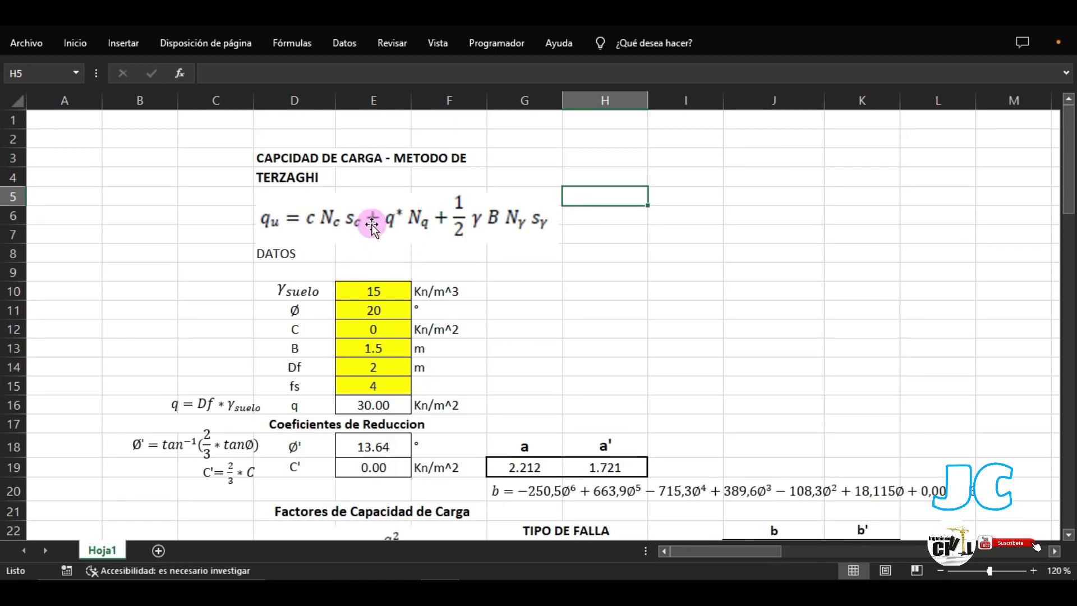
scroll(387, 280, down, 2)
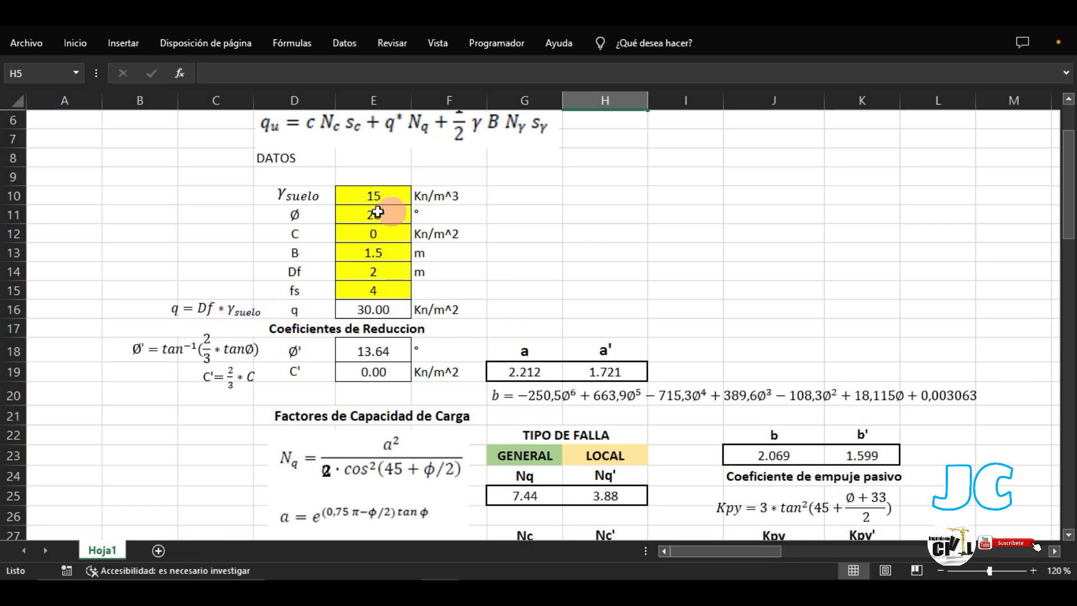
scroll(464, 217, up, 2)
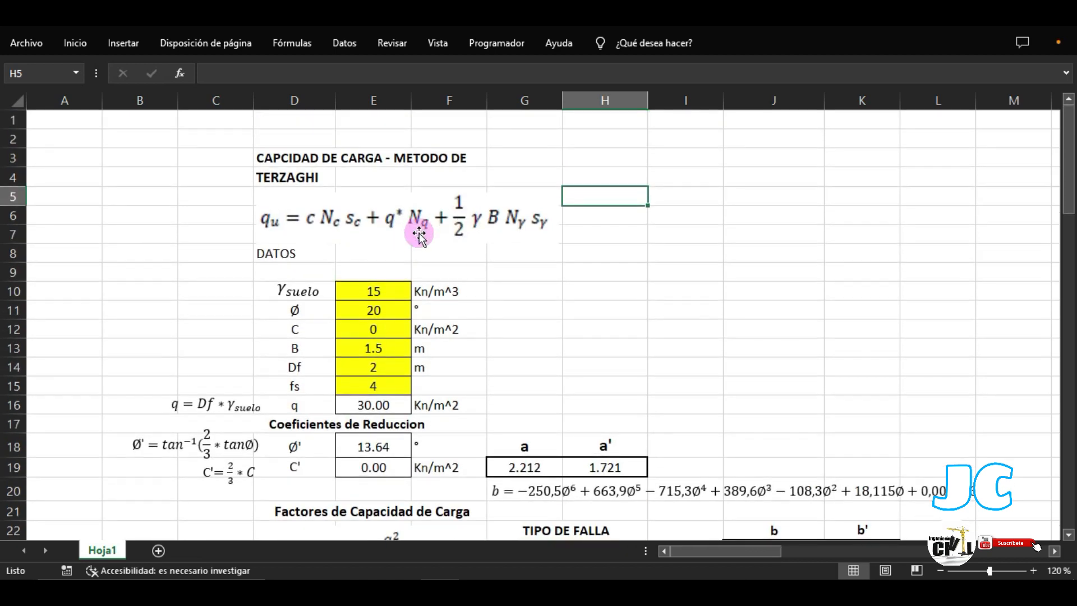
Trace the Nq and Nγ terms of the Terzaghi equation to their formulas, and sγ to the shape factor table.
scroll(415, 227, down, 7)
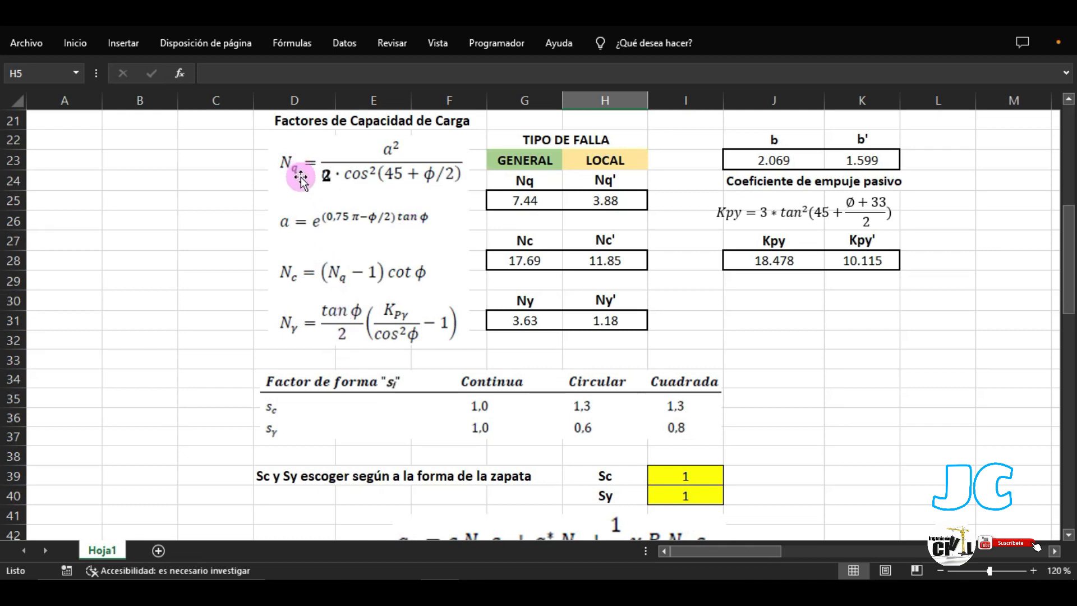
scroll(300, 179, up, 2)
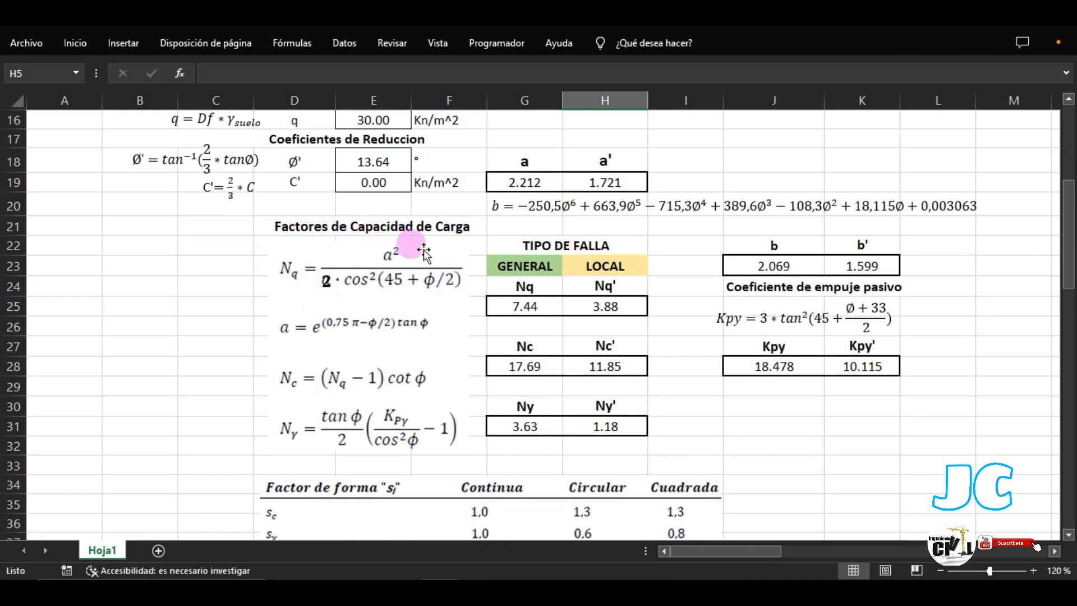
scroll(427, 241, up, 5)
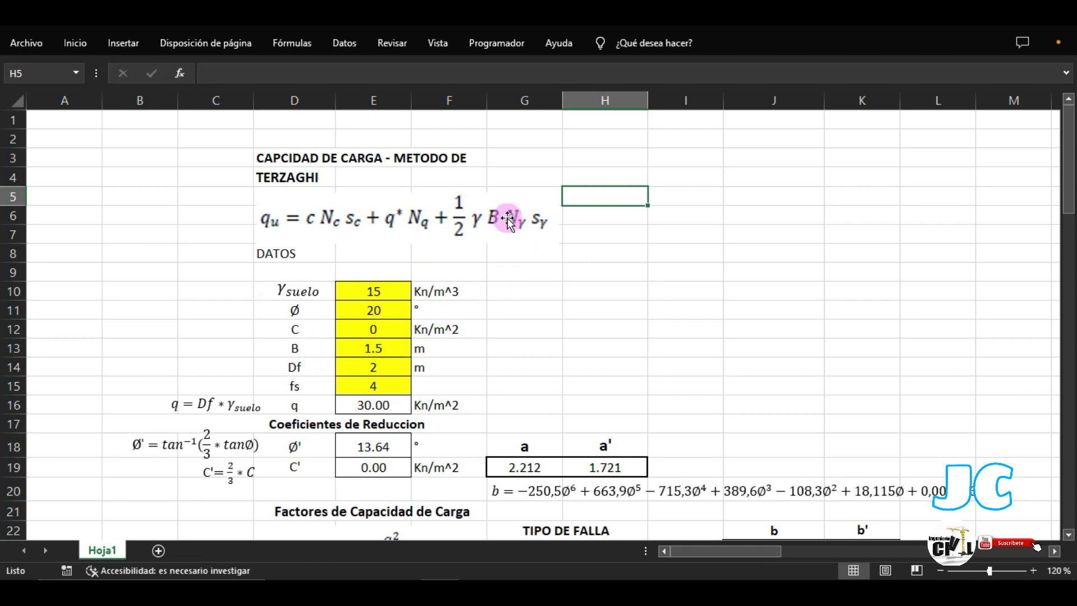
scroll(507, 219, down, 5)
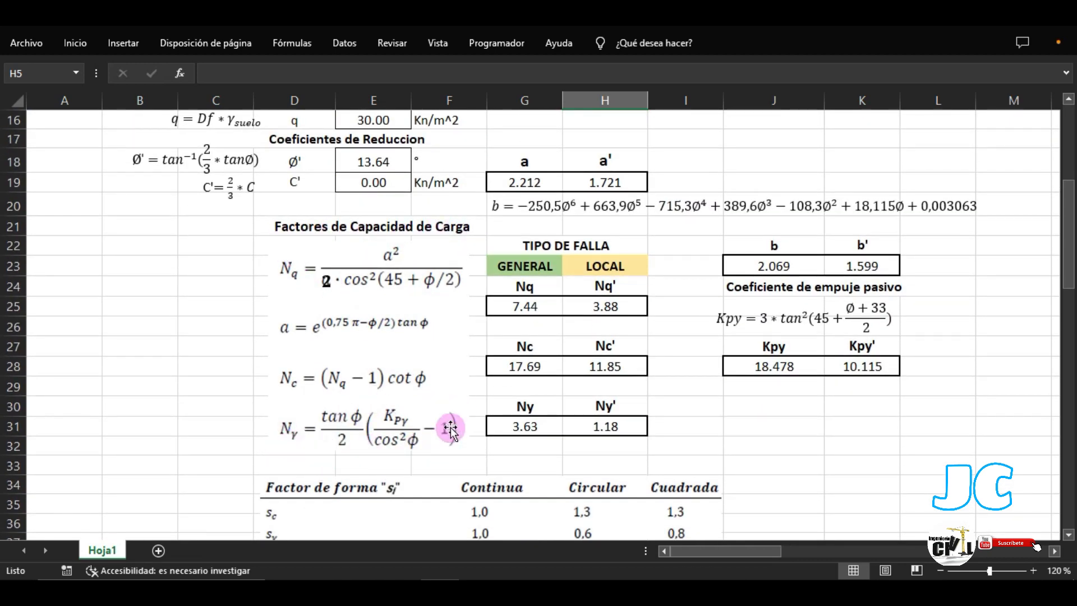
scroll(450, 429, up, 5)
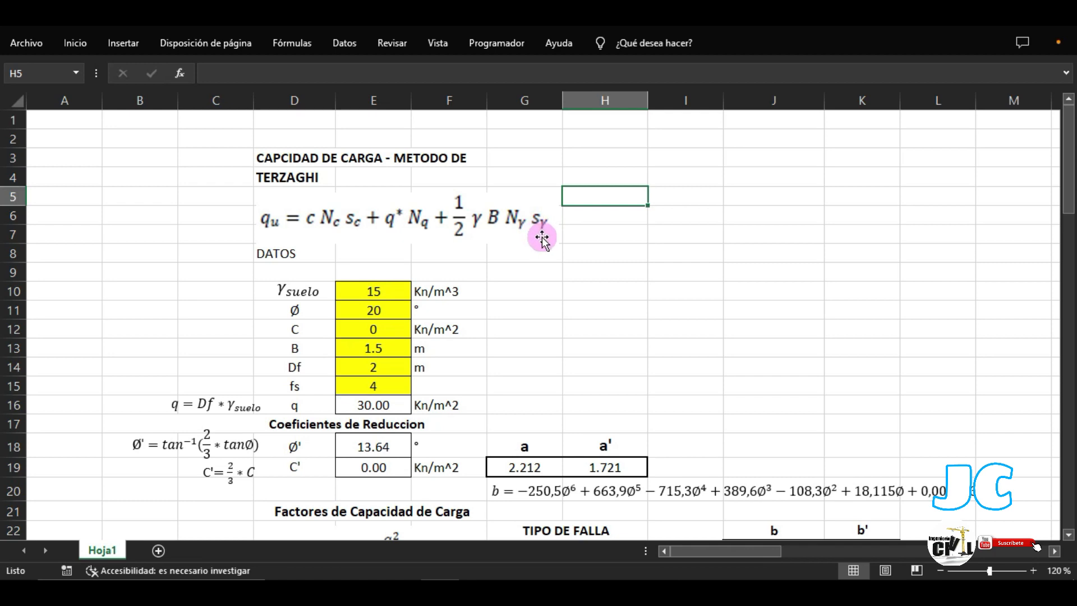
scroll(539, 238, down, 8)
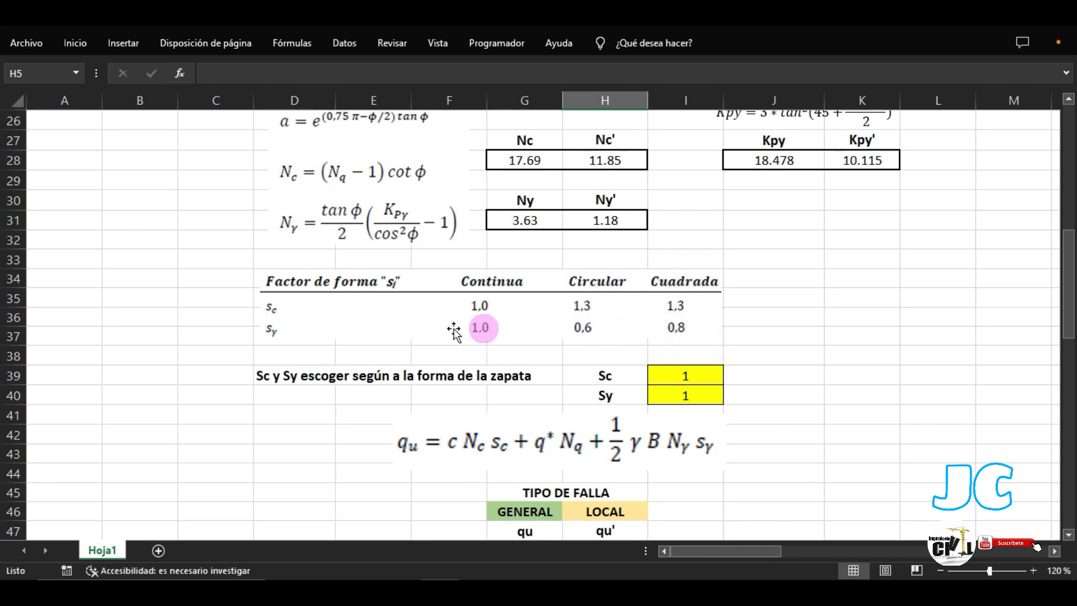
scroll(279, 329, up, 8)
Review the calculation sequence from the input data and capacity factors through the shape factors to the ultimate and allowable capacities.
scroll(503, 273, down, 5)
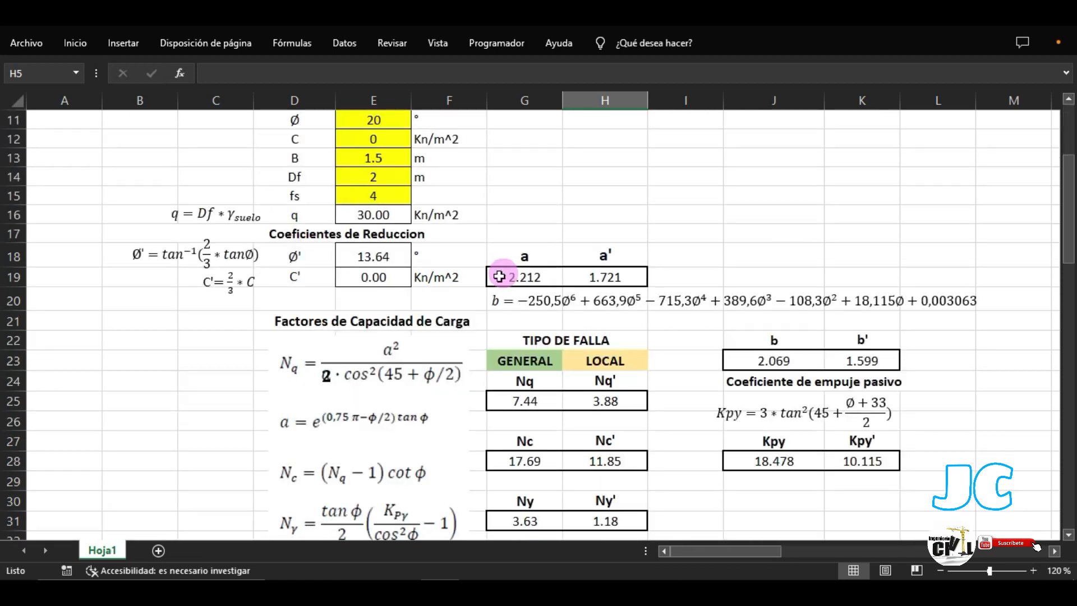
scroll(385, 297, up, 2)
scroll(181, 227, up, 2)
scroll(360, 283, down, 5)
click(366, 211)
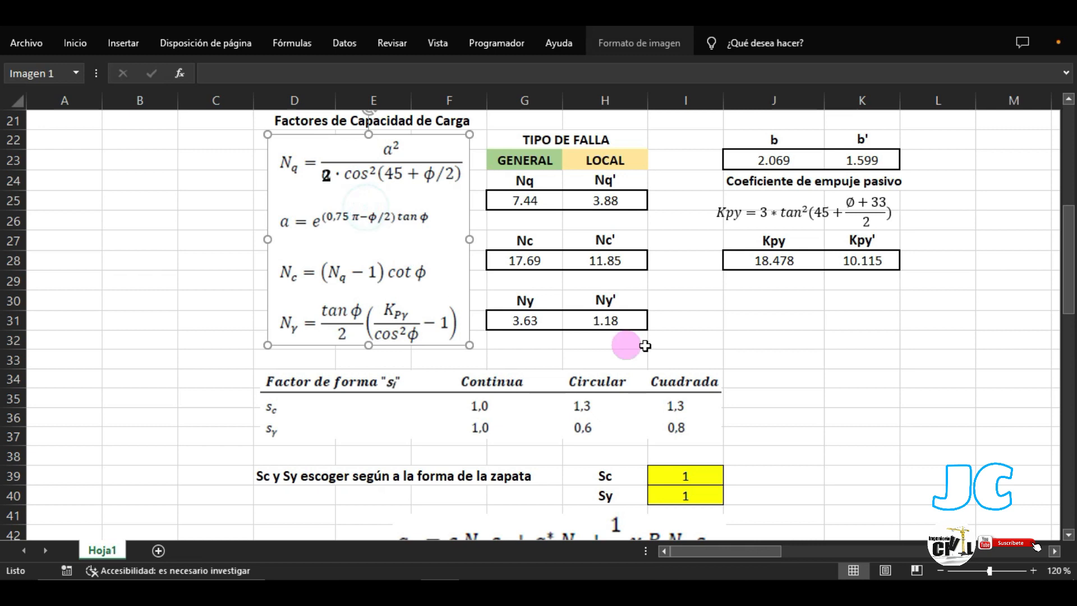
click(735, 308)
scroll(430, 275, down, 2)
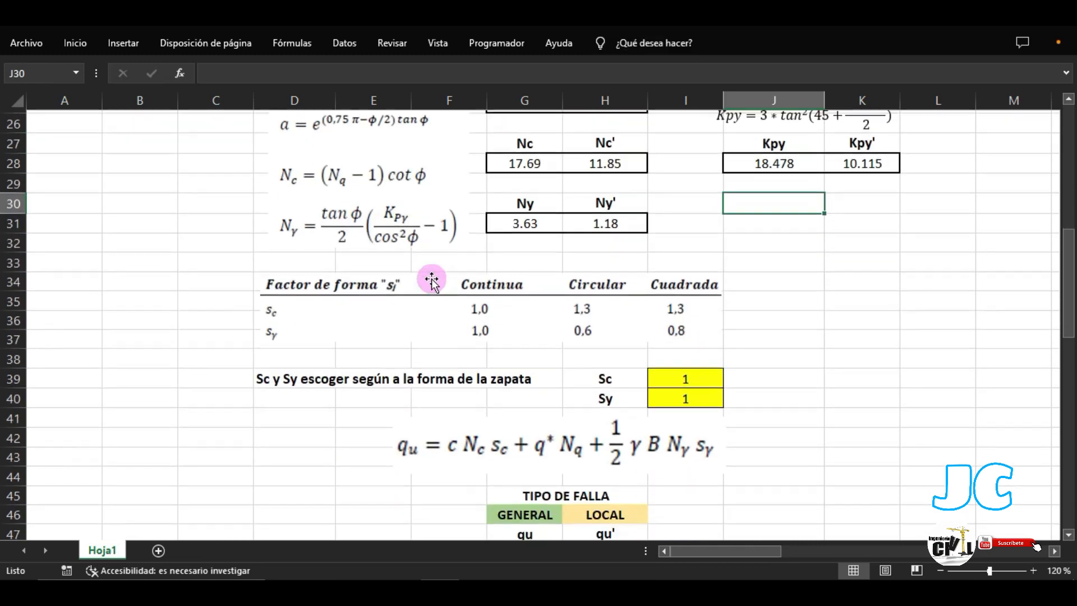
scroll(480, 336, down, 2)
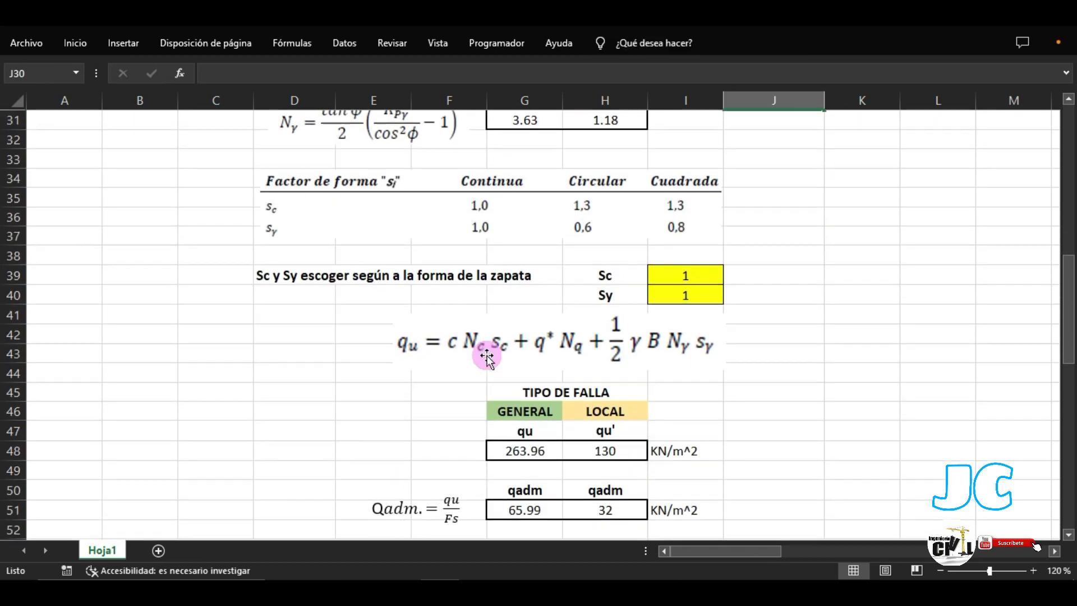
scroll(560, 314, down, 2)
Inspect the formulas for the reduced friction angle in E18 and the reduced cohesion in E19.
scroll(544, 276, up, 10)
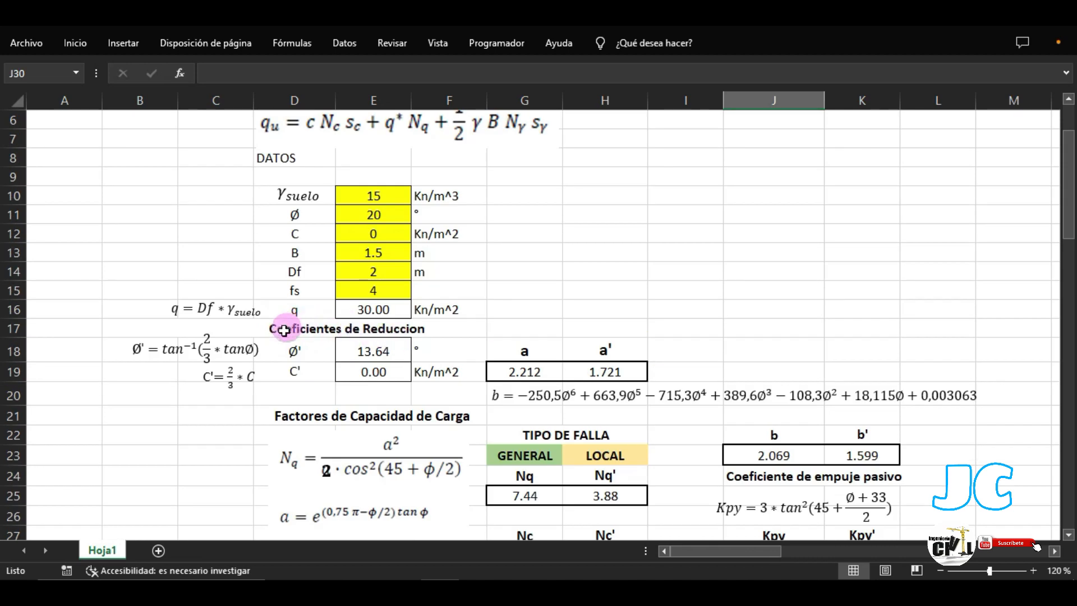
scroll(433, 331, down, 2)
scroll(415, 336, up, 2)
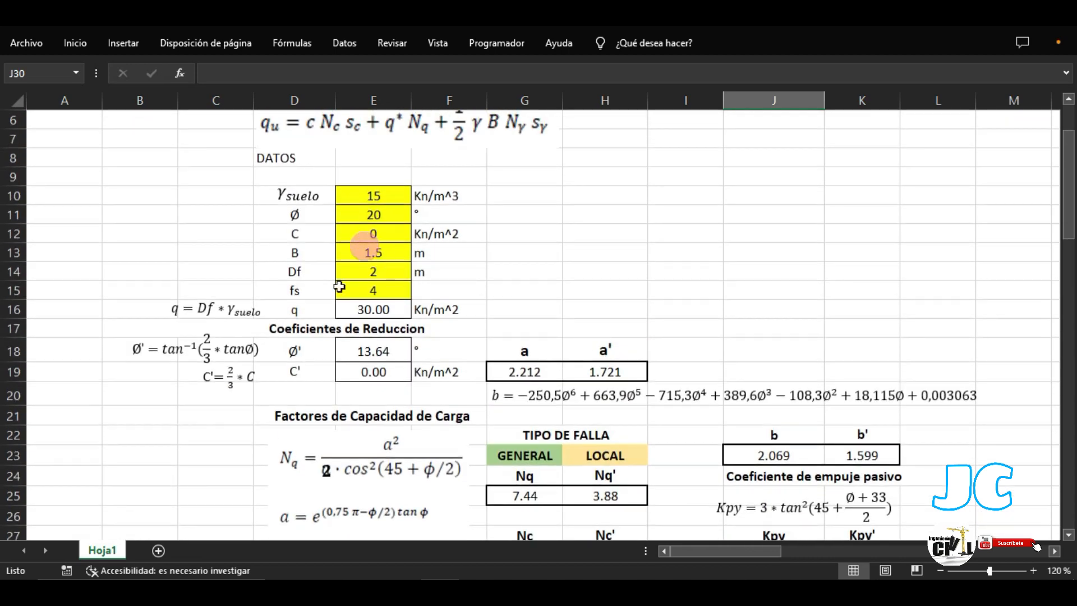
click(360, 219)
click(367, 352)
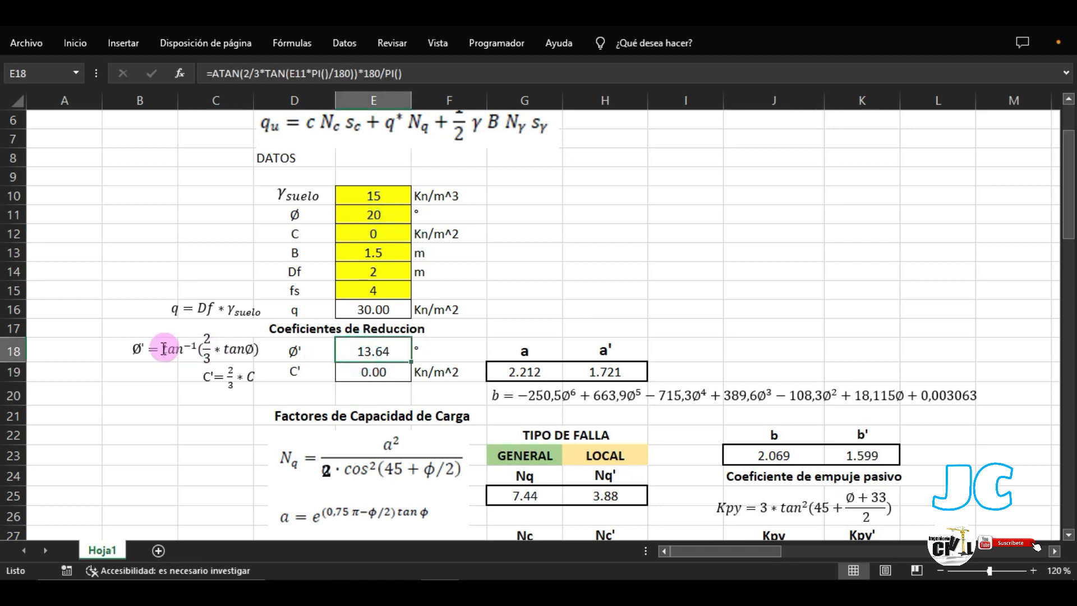
click(359, 381)
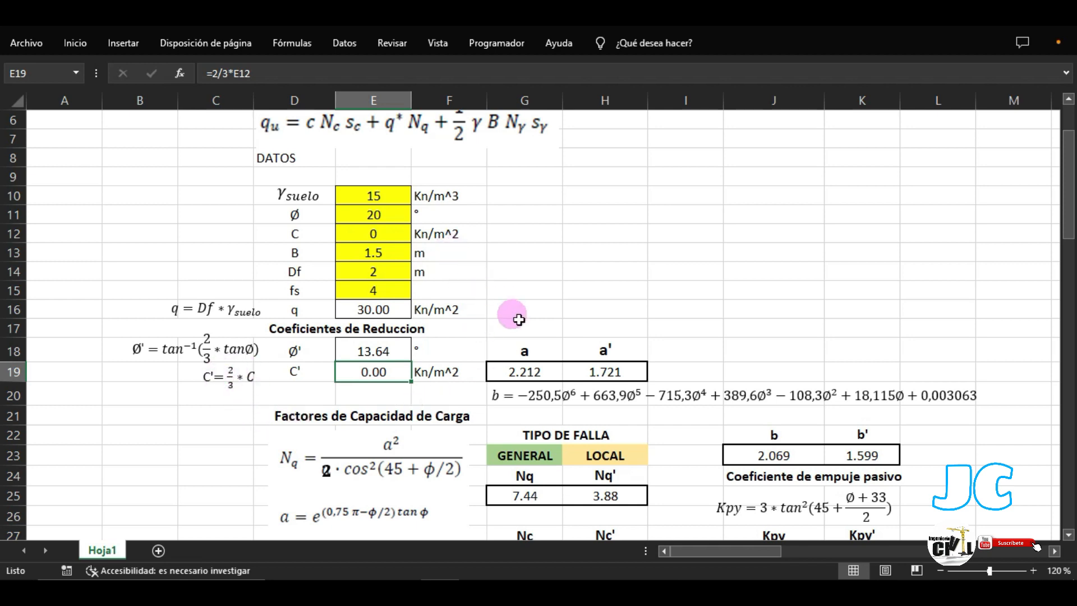
Compare the general and local failure columns, from the bearing capacity factors down to the ultimate and allowable capacities.
scroll(527, 345, down, 2)
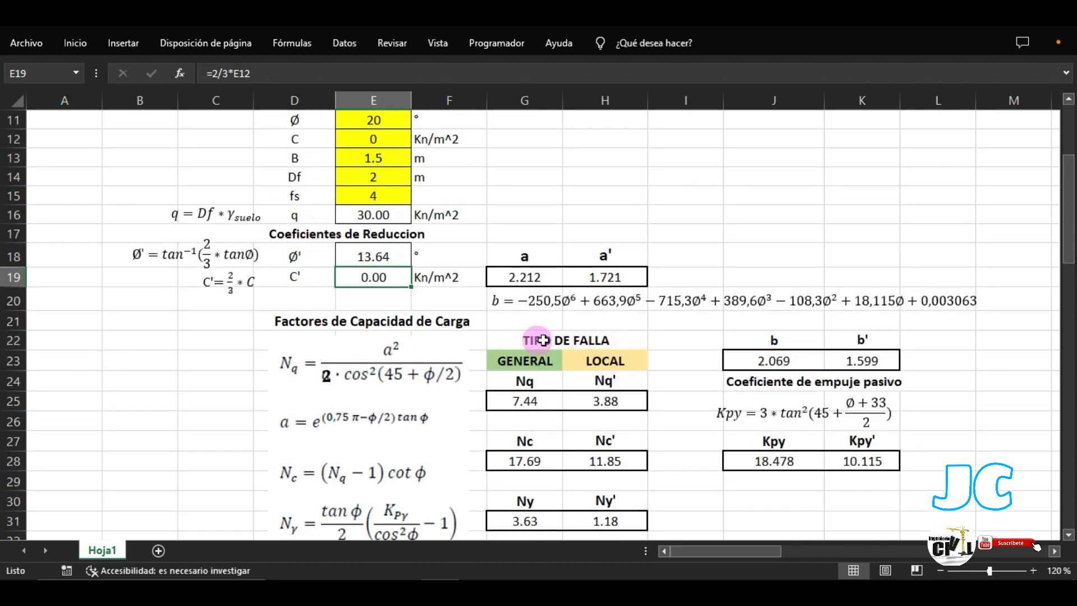
click(602, 362)
scroll(363, 270, up, 4)
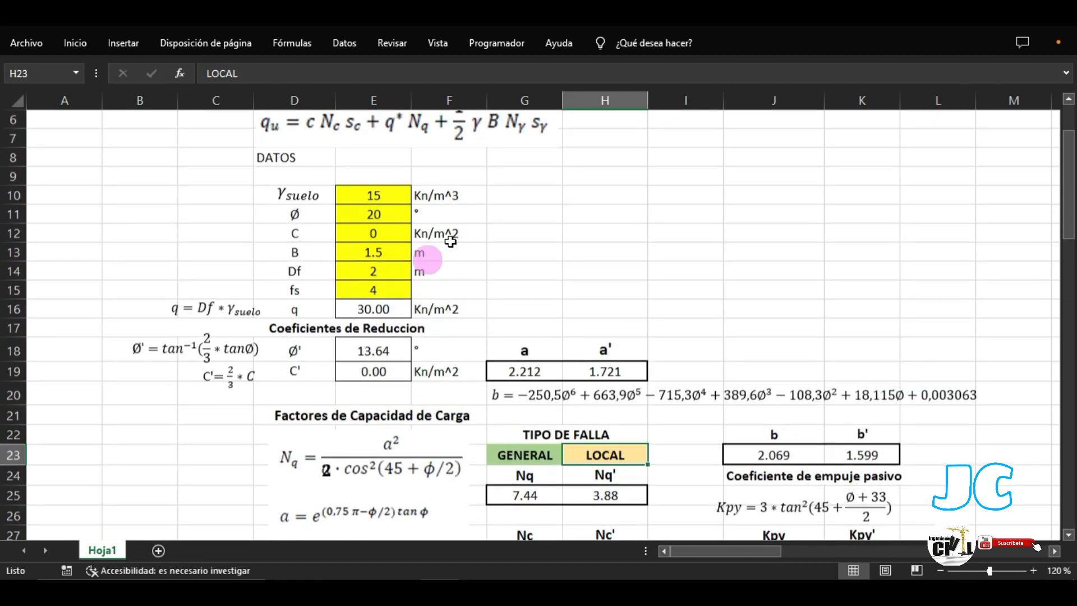
scroll(460, 224, down, 3)
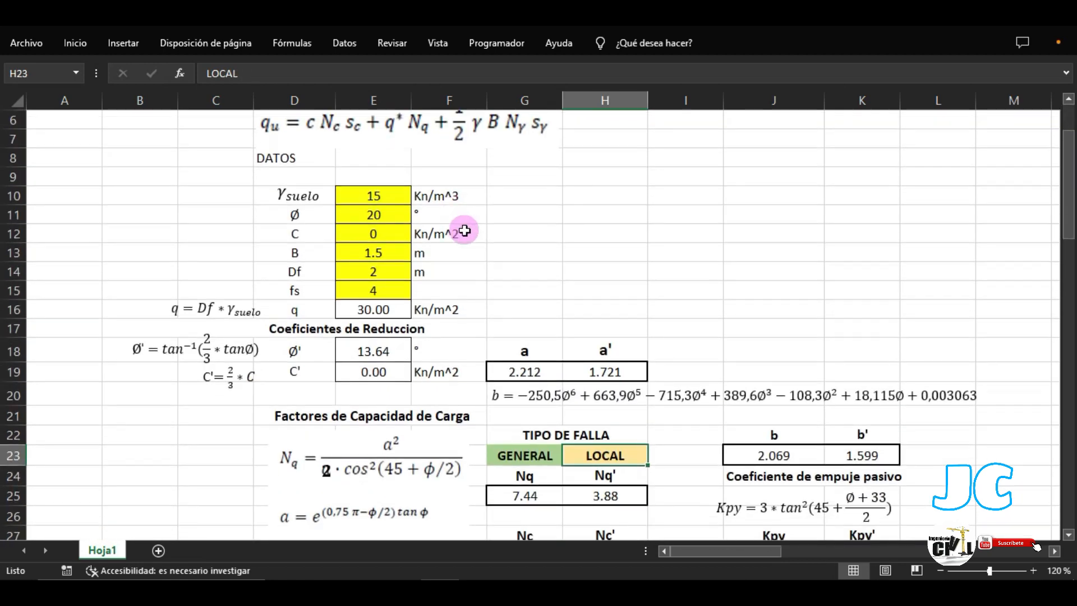
click(630, 320)
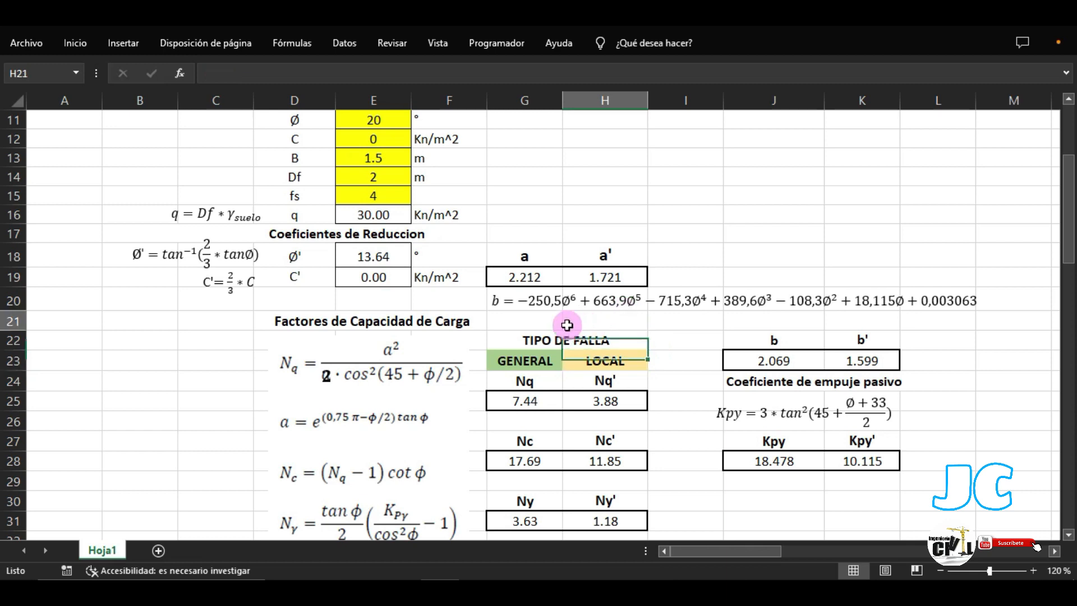
scroll(449, 292, up, 2)
scroll(547, 271, down, 5)
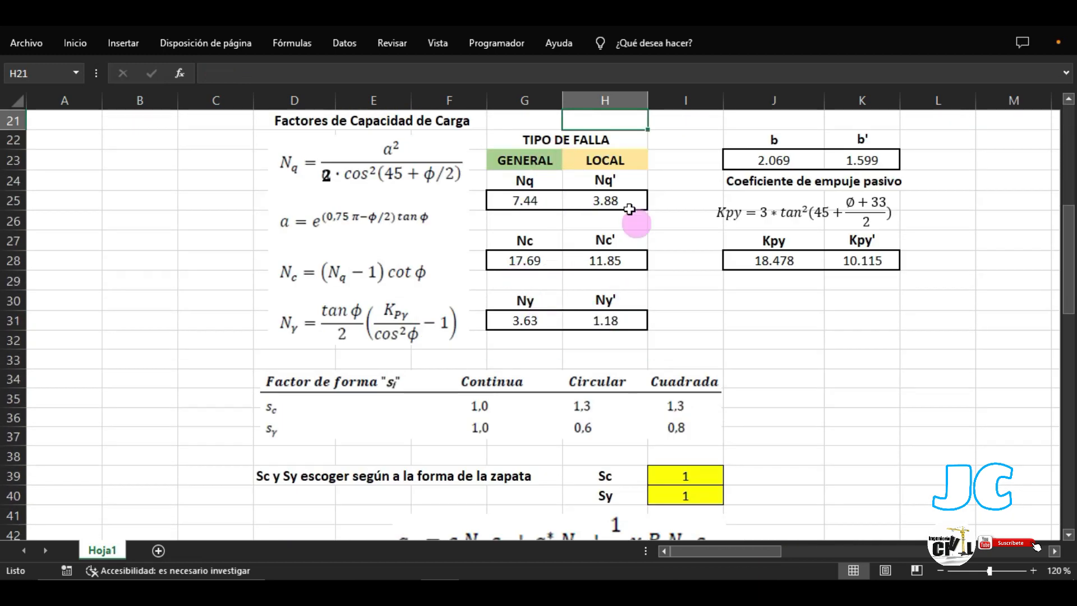
scroll(548, 224, down, 7)
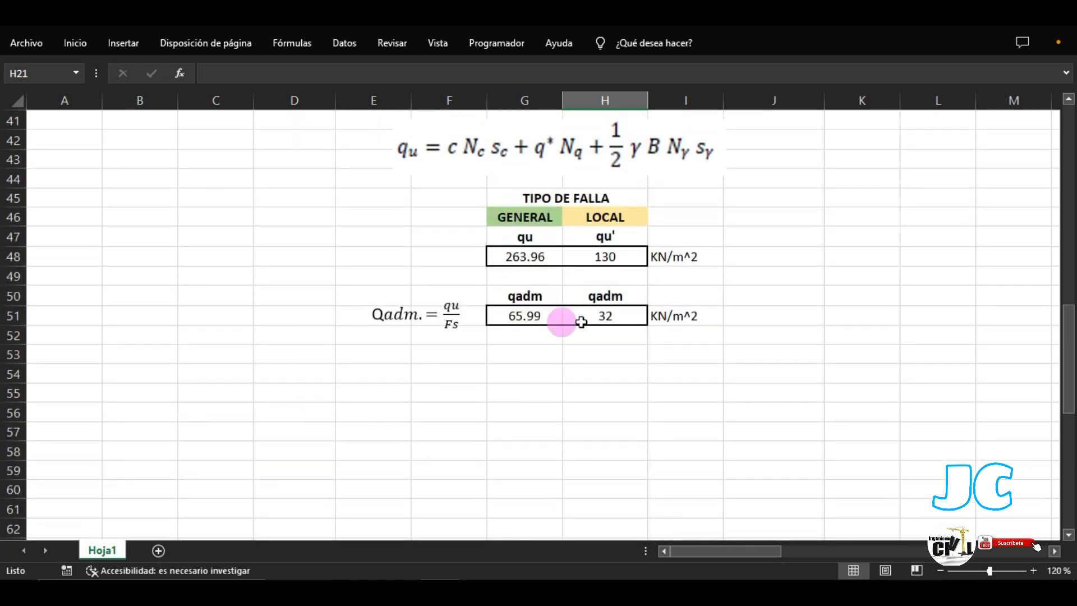
scroll(527, 292, up, 13)
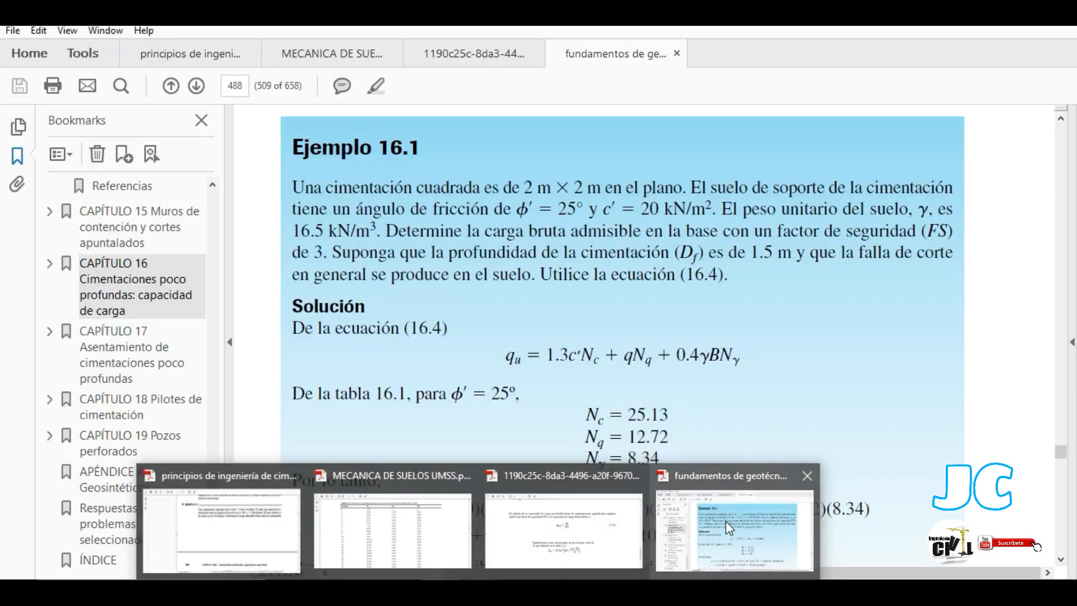
Switch to the foundations textbook PDF and compare the Ejemplo 16.1 problem statement with the workbook's input data.
click(708, 523)
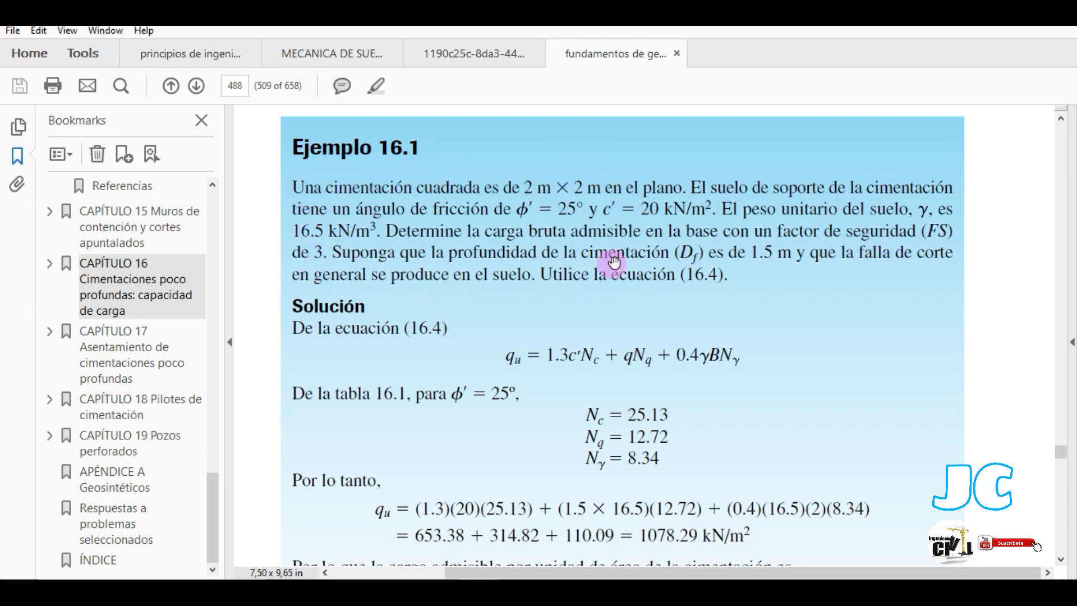
mouse_move(439, 589)
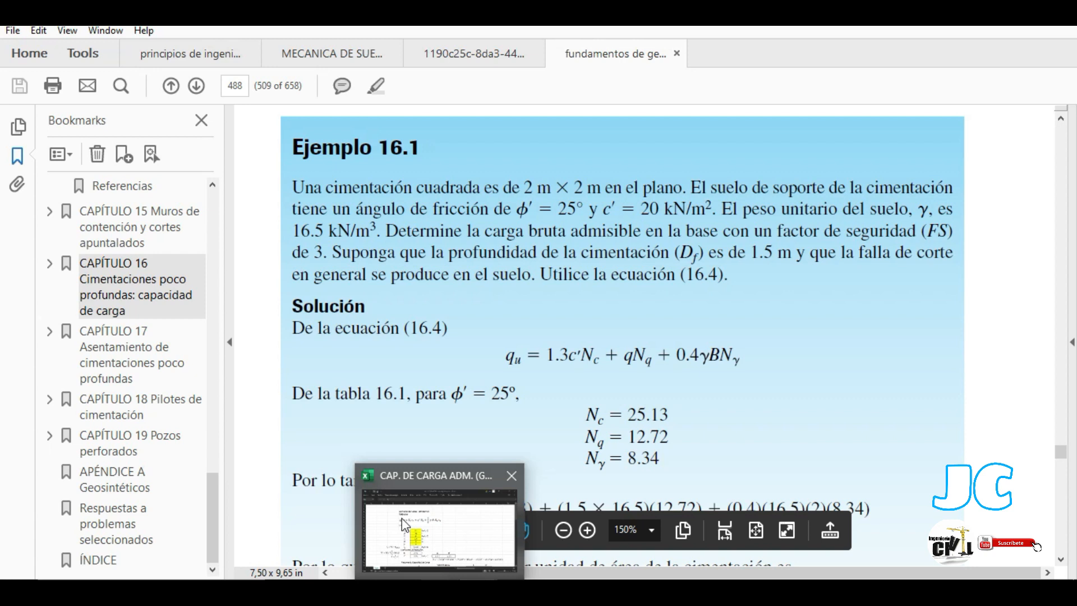
click(405, 525)
scroll(452, 283, down, 2)
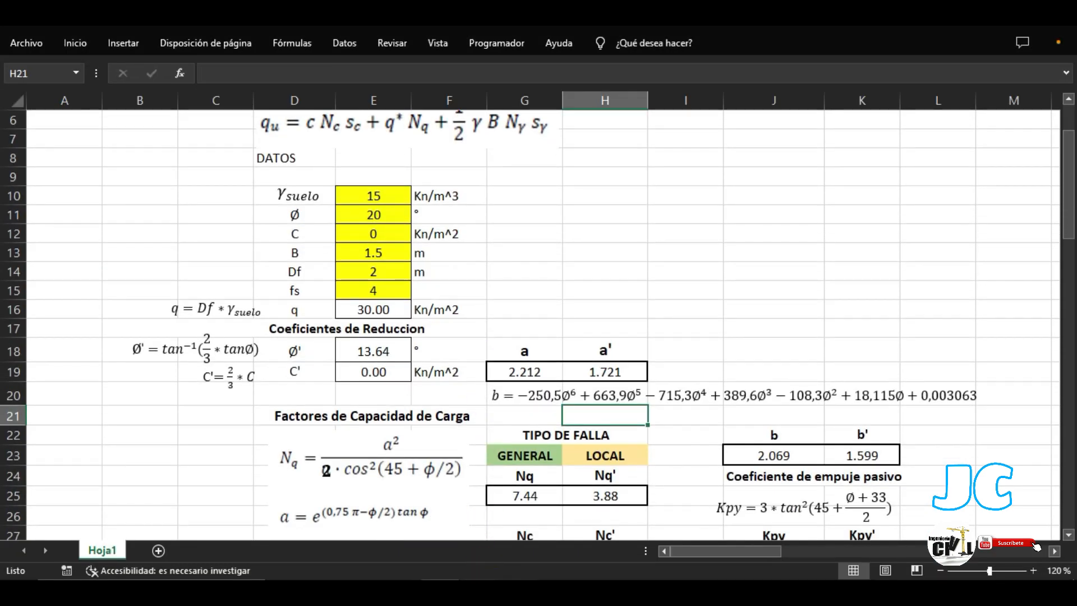
mouse_move(485, 589)
click(693, 536)
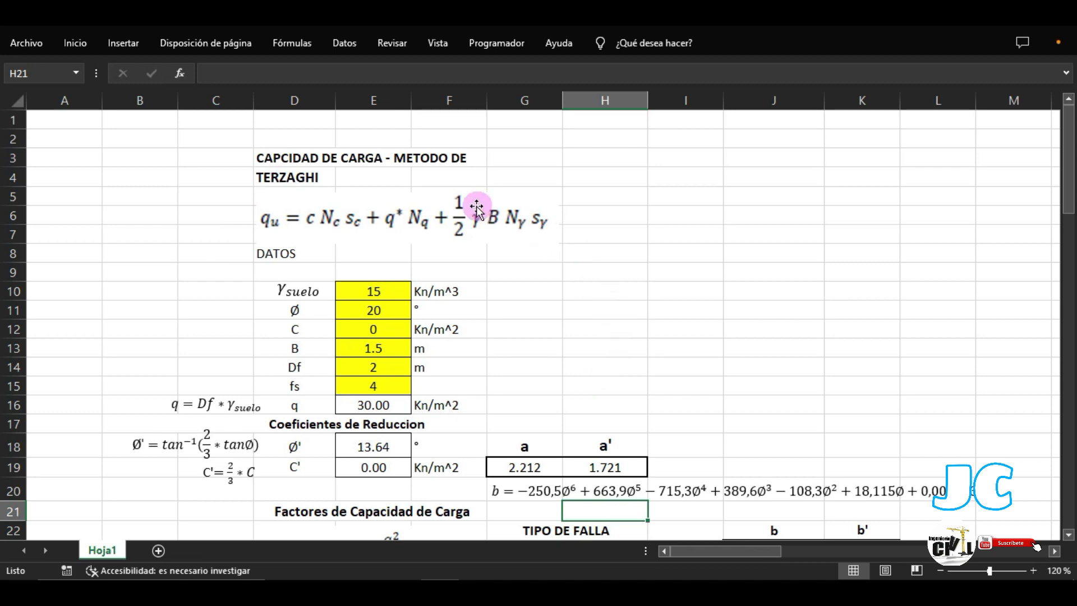
Check the shape factor table and the general failure factors against the Terzaghi equation.
scroll(477, 208, down, 8)
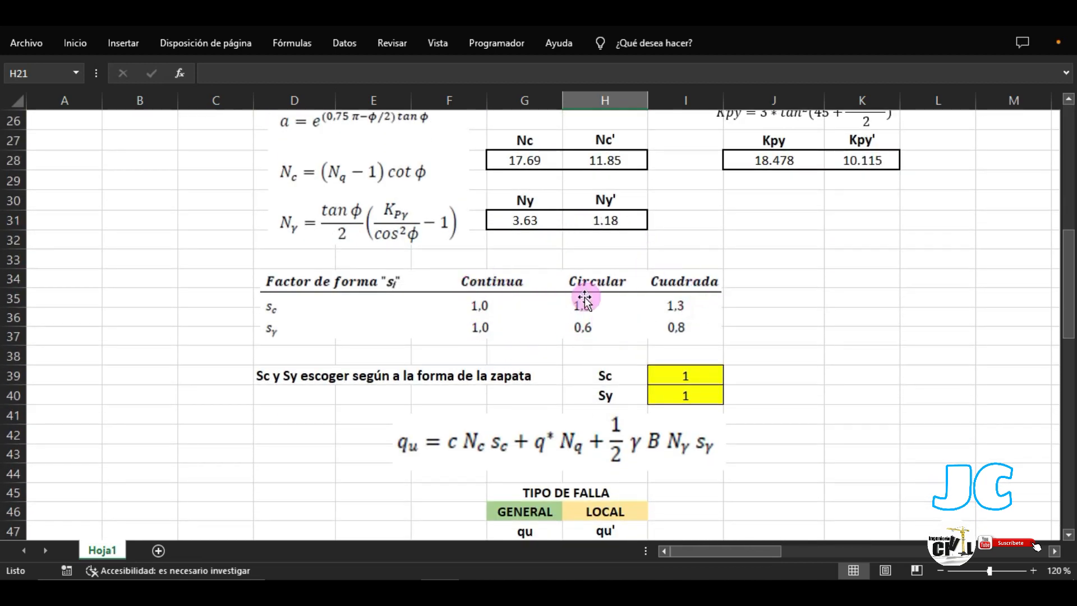
scroll(555, 331, up, 8)
scroll(529, 302, down, 3)
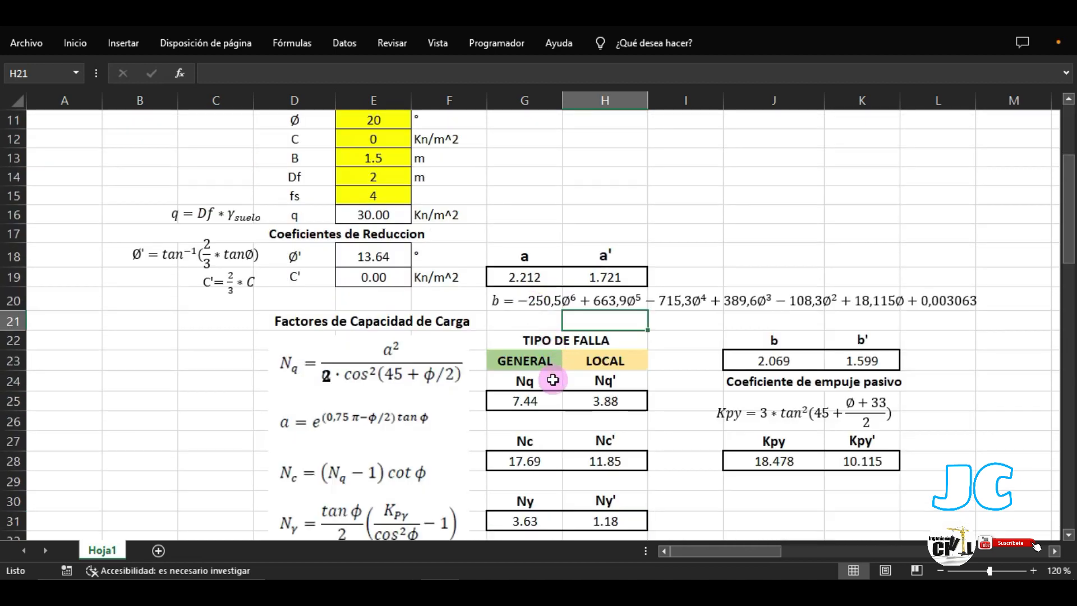
Read the Ejemplo 16.1 statement in the foundations textbook PDF for the footing dimensions, alongside the workbook's DATOS block.
scroll(557, 373, up, 4)
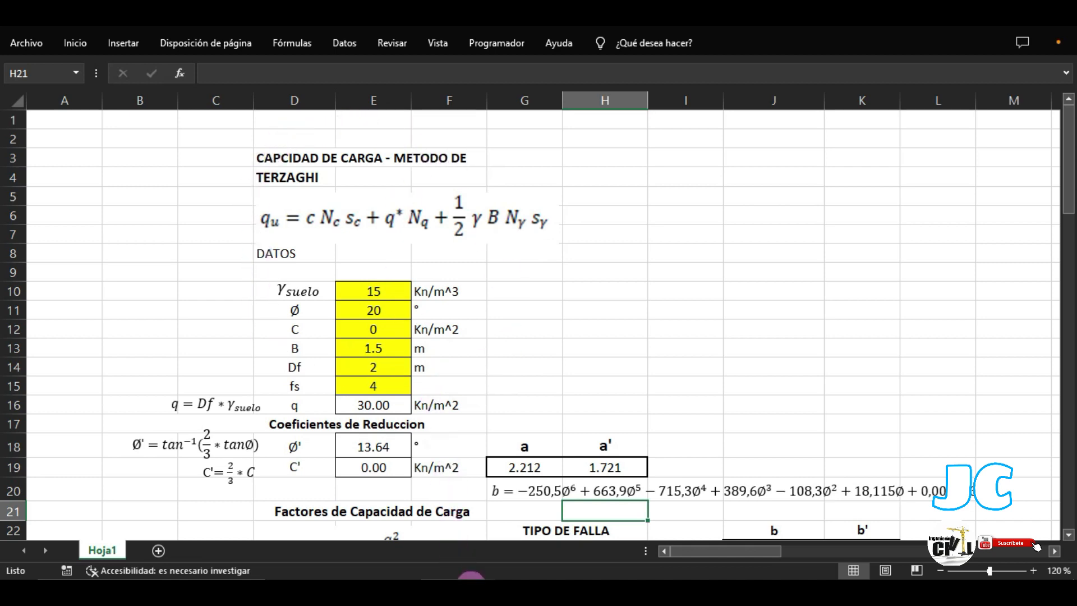
mouse_move(471, 586)
click(698, 508)
mouse_move(438, 586)
click(421, 538)
mouse_move(479, 589)
click(651, 521)
click(587, 529)
drag(683, 426, 603, 377)
click(563, 529)
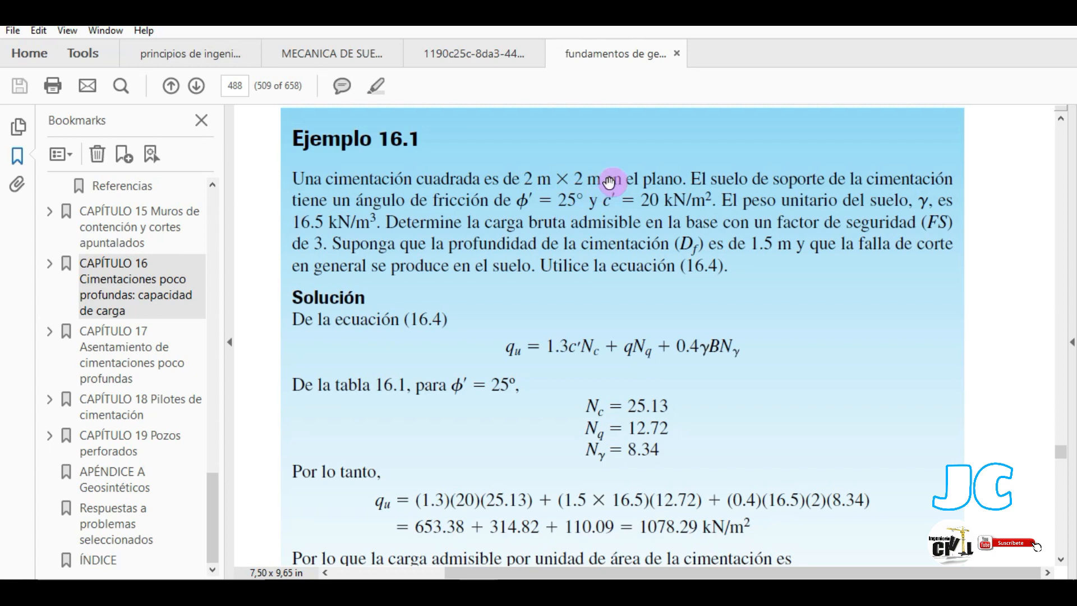
Return to the workbook and set the footing width B in E13 to 2 m.
mouse_move(431, 590)
click(417, 528)
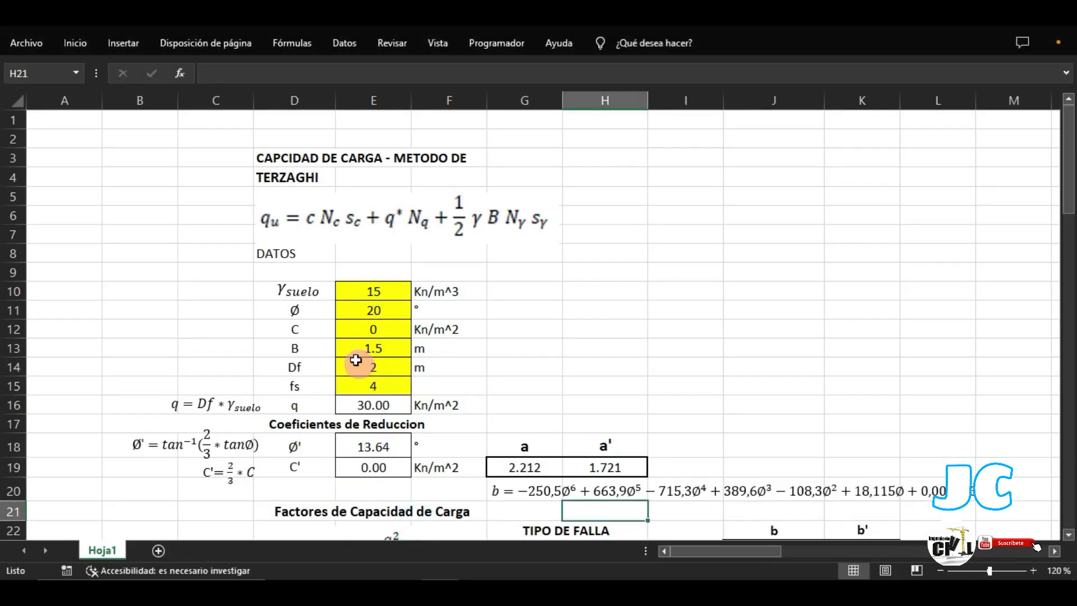
click(374, 353)
text(2)
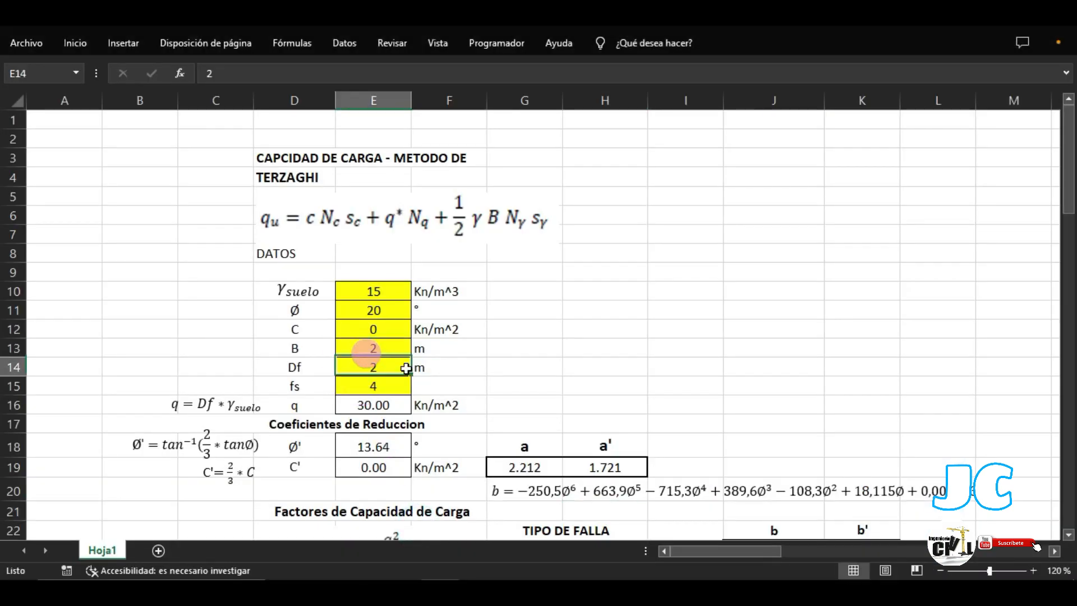
click(408, 348)
Look up the friction angle in Ejemplo 16.1 and set Ø in E11 of the workbook to 25°.
mouse_move(470, 589)
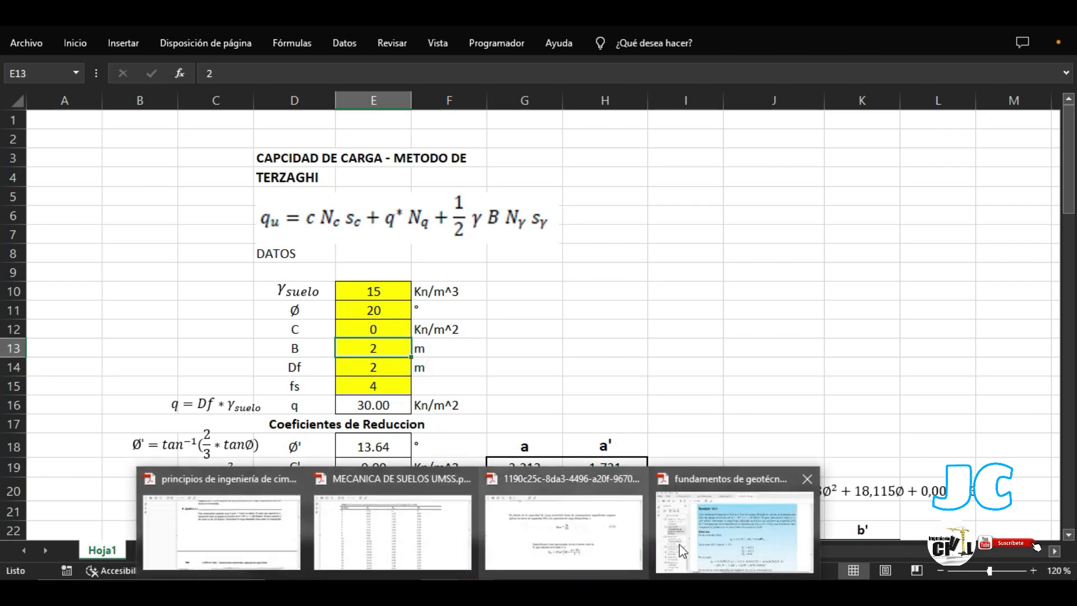
click(727, 518)
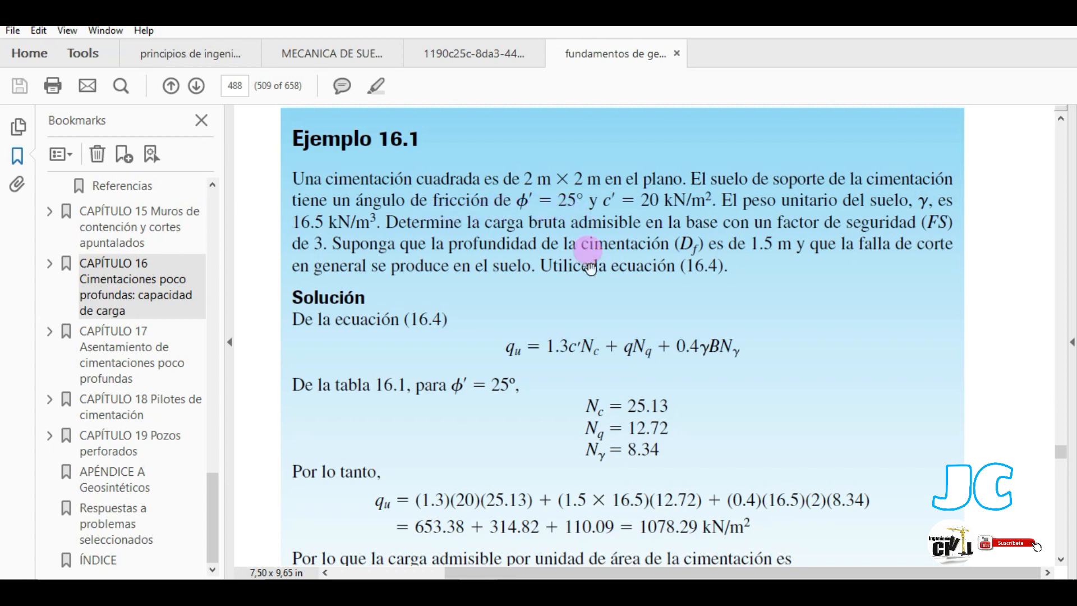
mouse_move(440, 590)
click(440, 527)
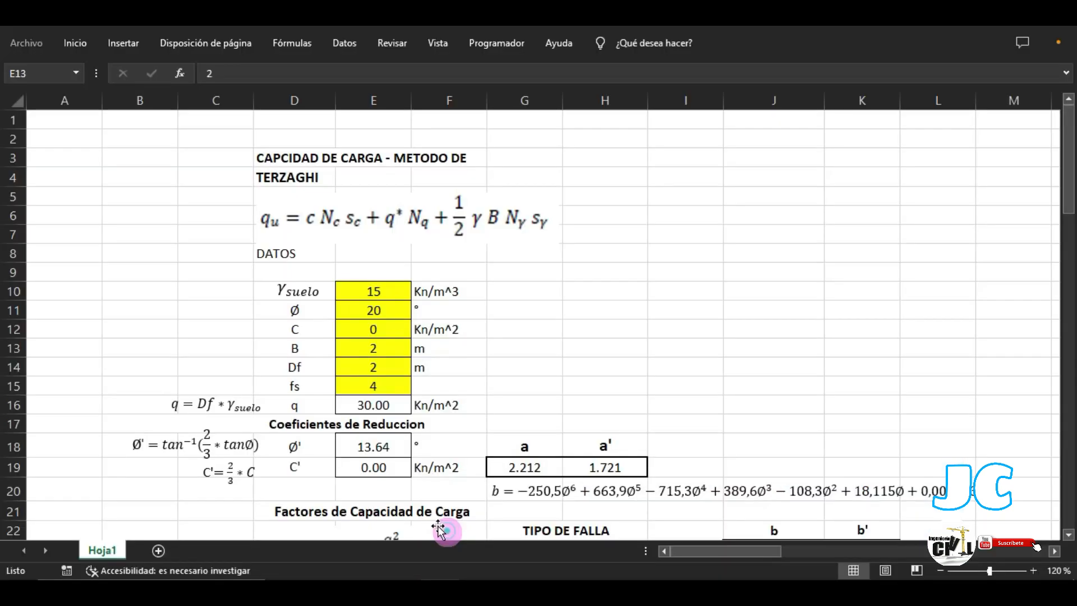
click(362, 314)
key(Return)
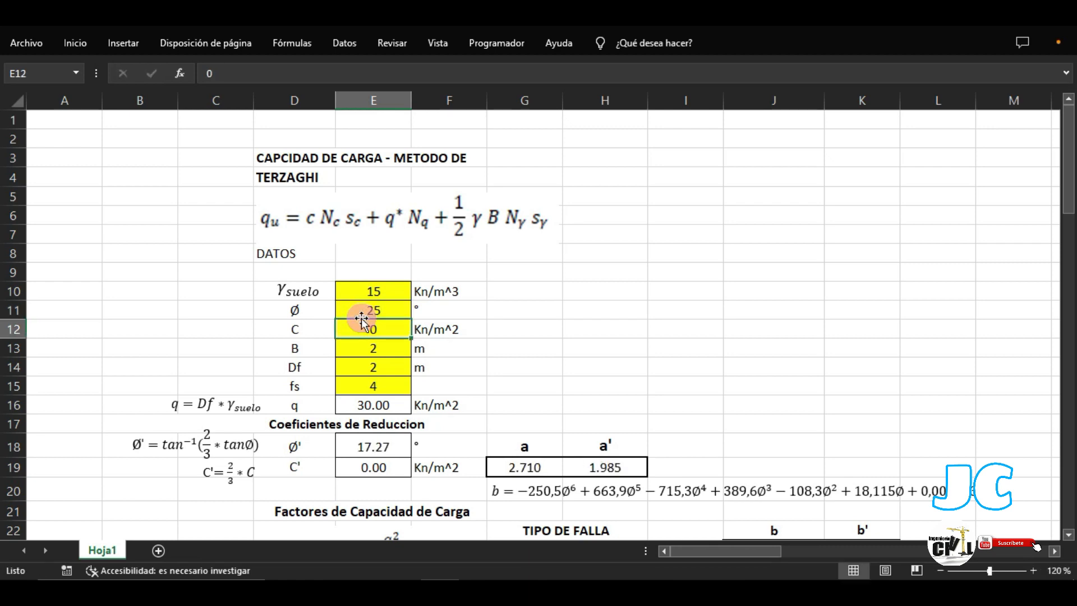
Look up the cohesion in Ejemplo 16.1 and set C in E12 of the workbook to 20 kN/m².
mouse_move(466, 577)
click(728, 516)
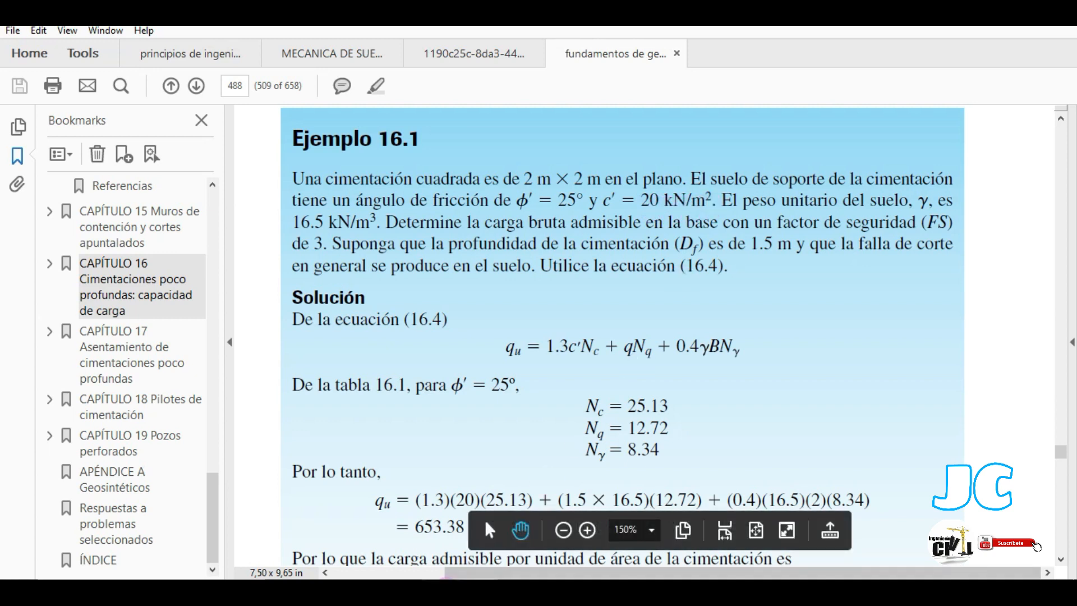
mouse_move(440, 583)
click(439, 537)
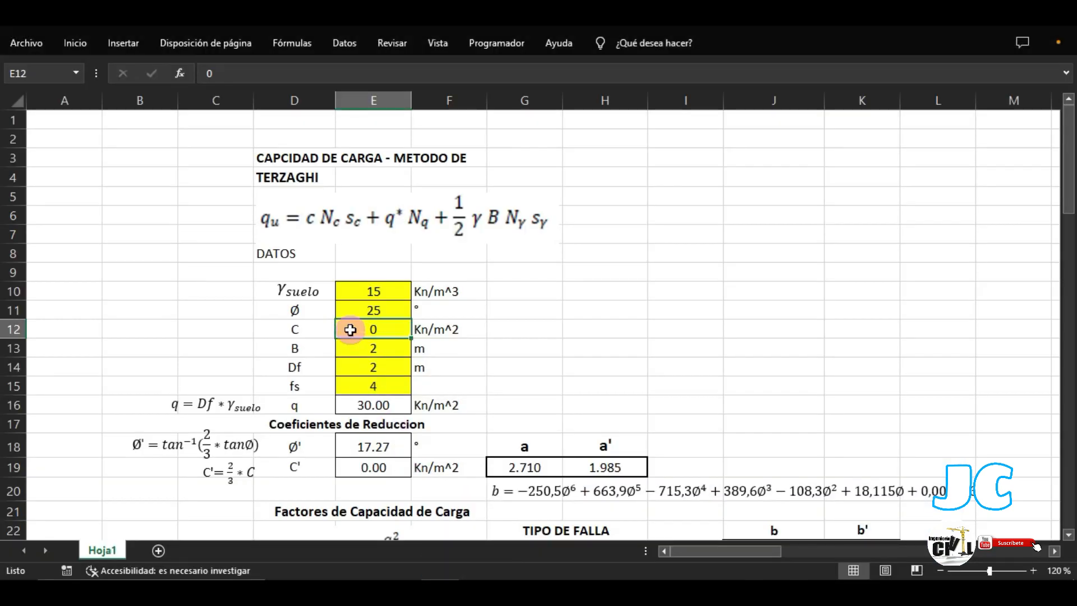
text(20)
key(Return)
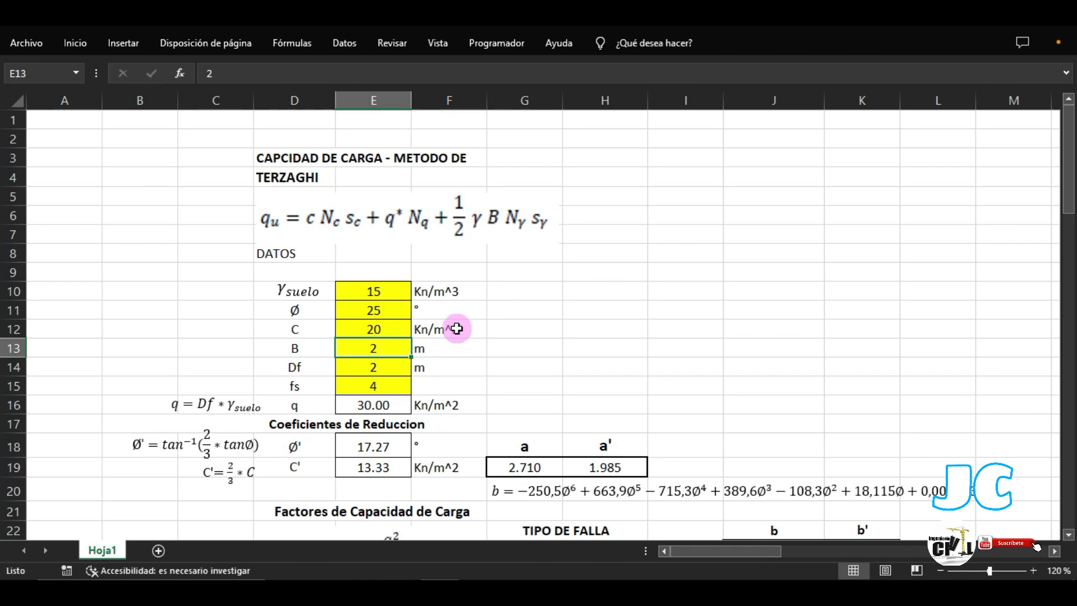
click(457, 328)
Look up the soil unit weight in Ejemplo 16.1 and set γ suelo in E10 of the workbook to 16.5 kN/m³.
mouse_move(484, 577)
click(768, 521)
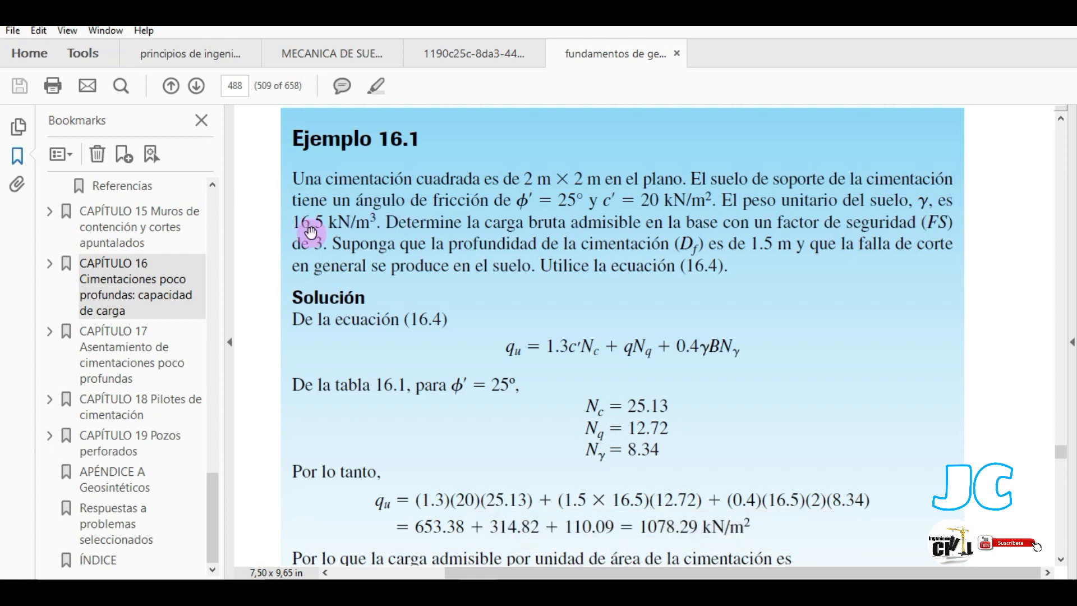
mouse_move(443, 576)
click(415, 528)
click(344, 295)
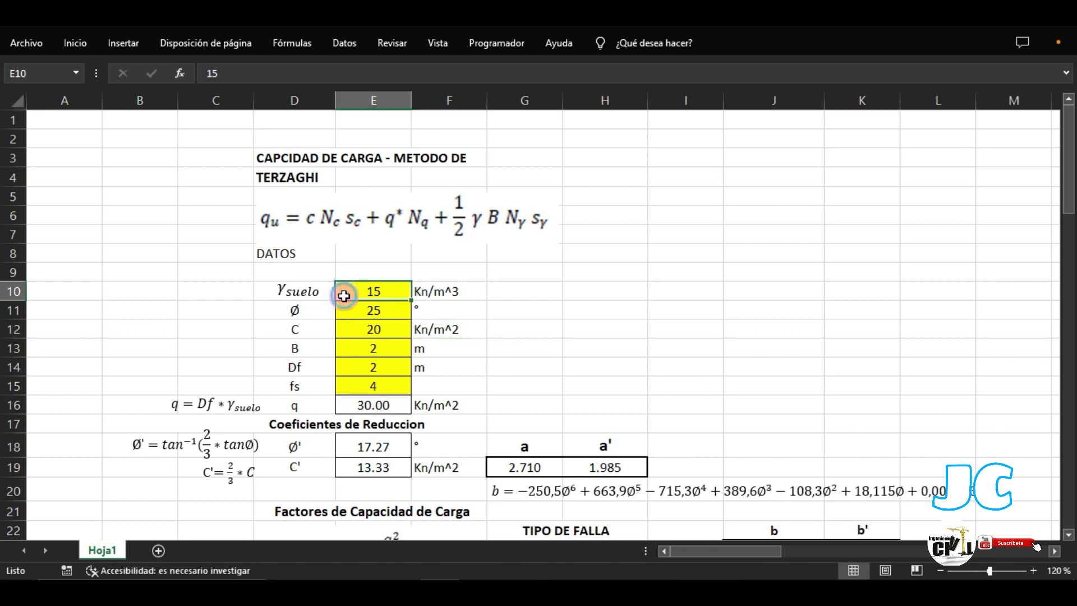
text(16.)
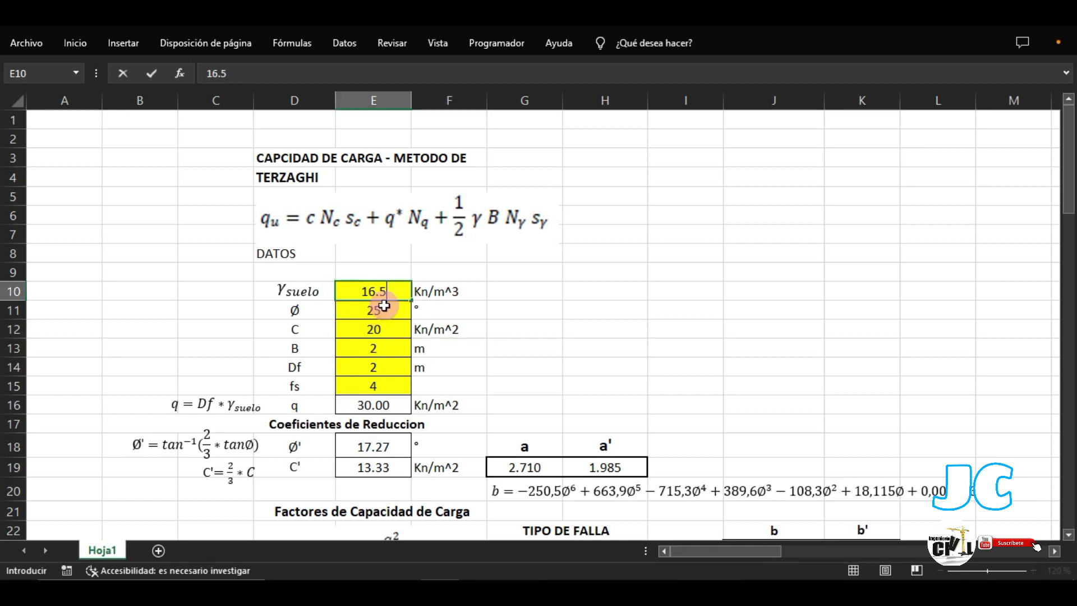
click(381, 309)
Look up the safety factor in Ejemplo 16.1 and set fs in E15 of the workbook to 3.
click(803, 526)
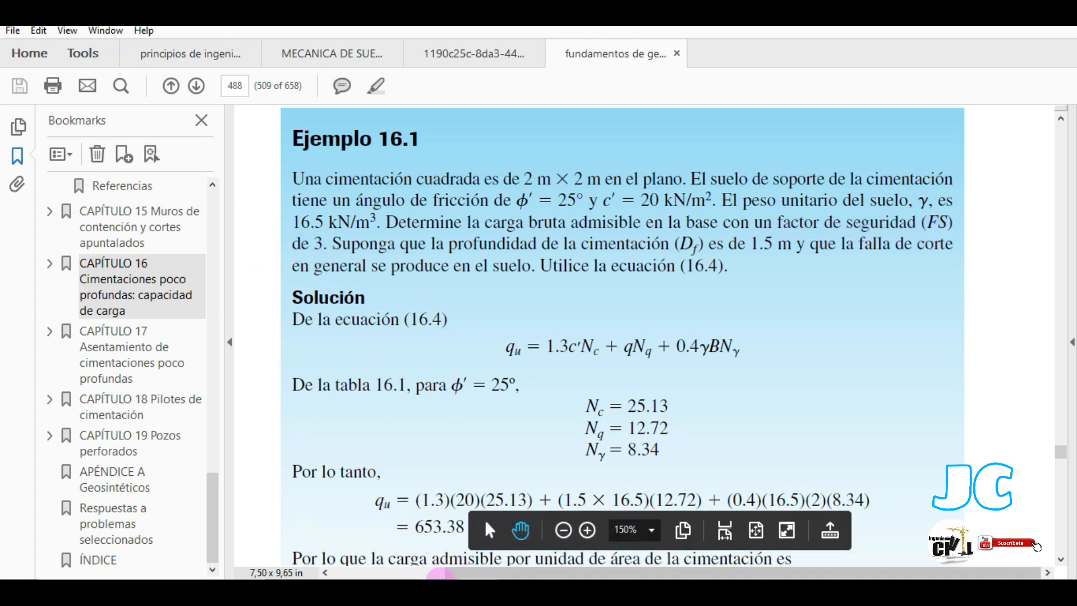
click(434, 588)
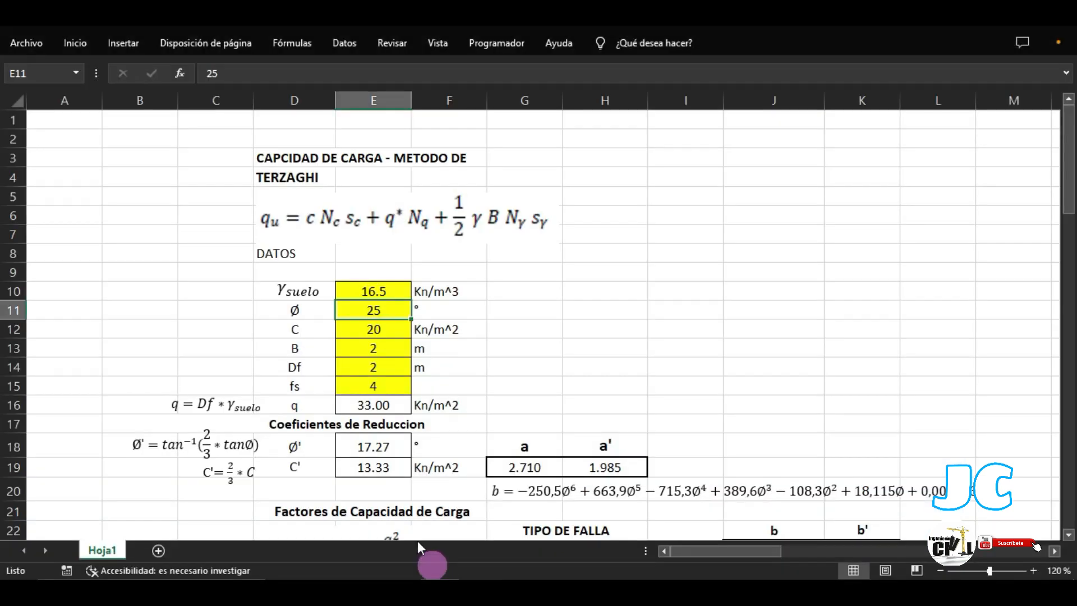
click(365, 386)
text(3)
key(Return)
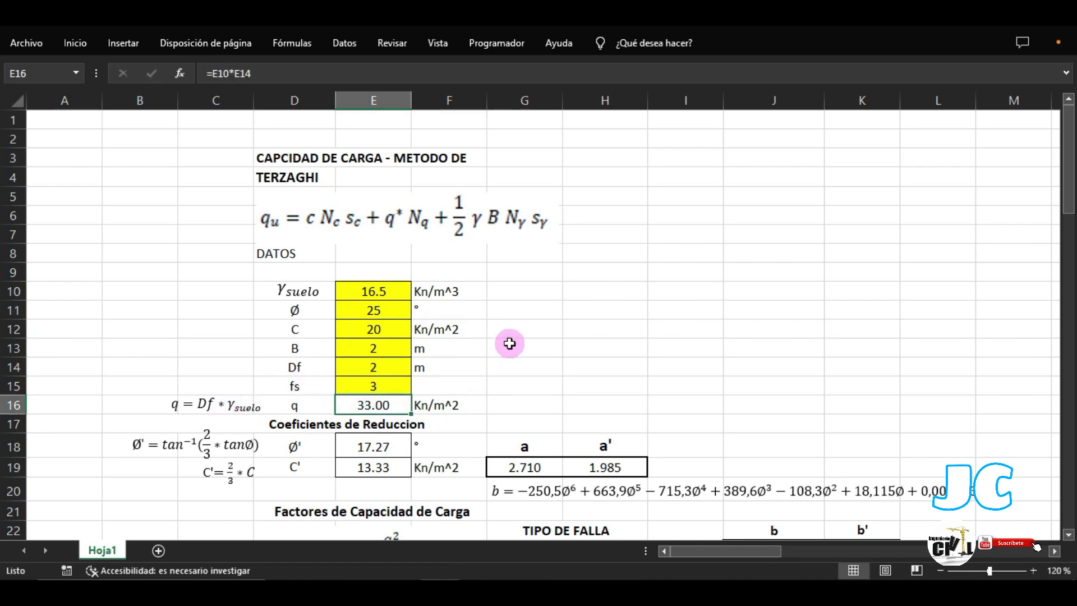
Look up the foundation depth in Ejemplo 16.1 and set Df in E14 of the workbook to 1.5 m.
mouse_move(434, 587)
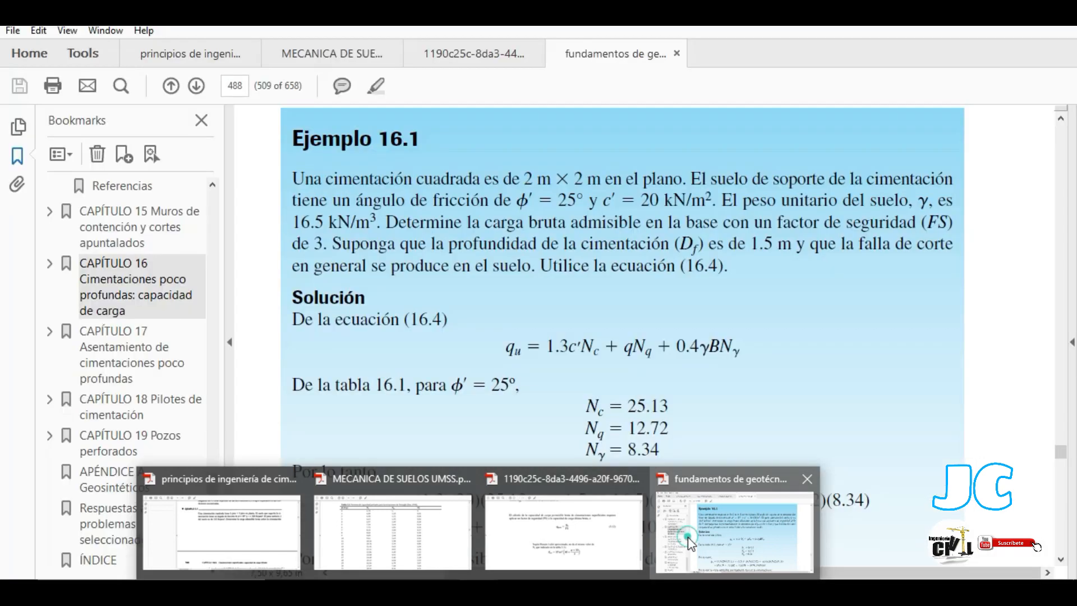
click(687, 537)
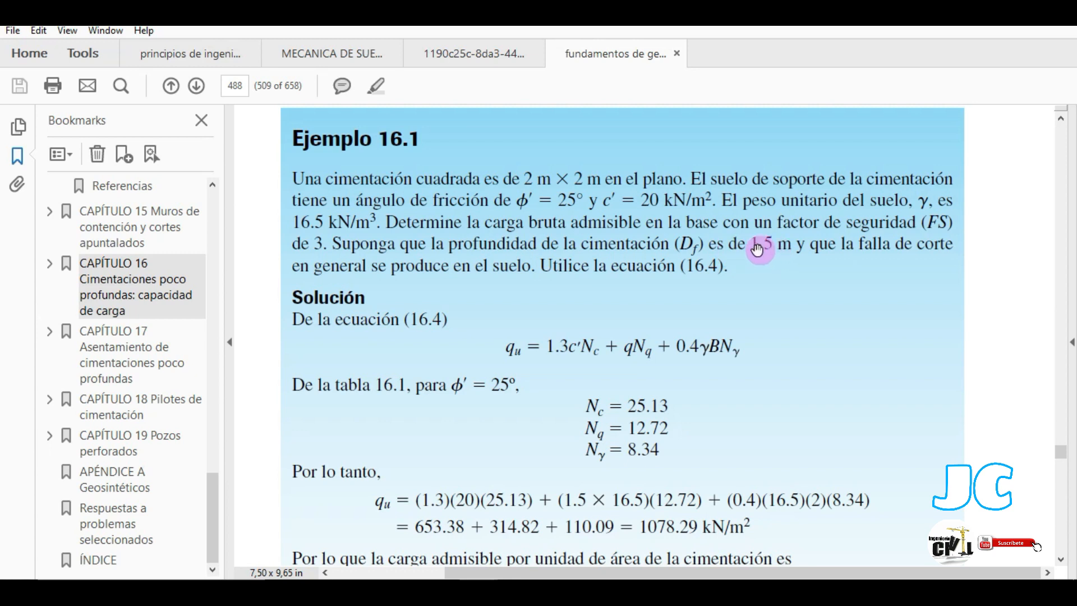
mouse_move(441, 589)
click(441, 533)
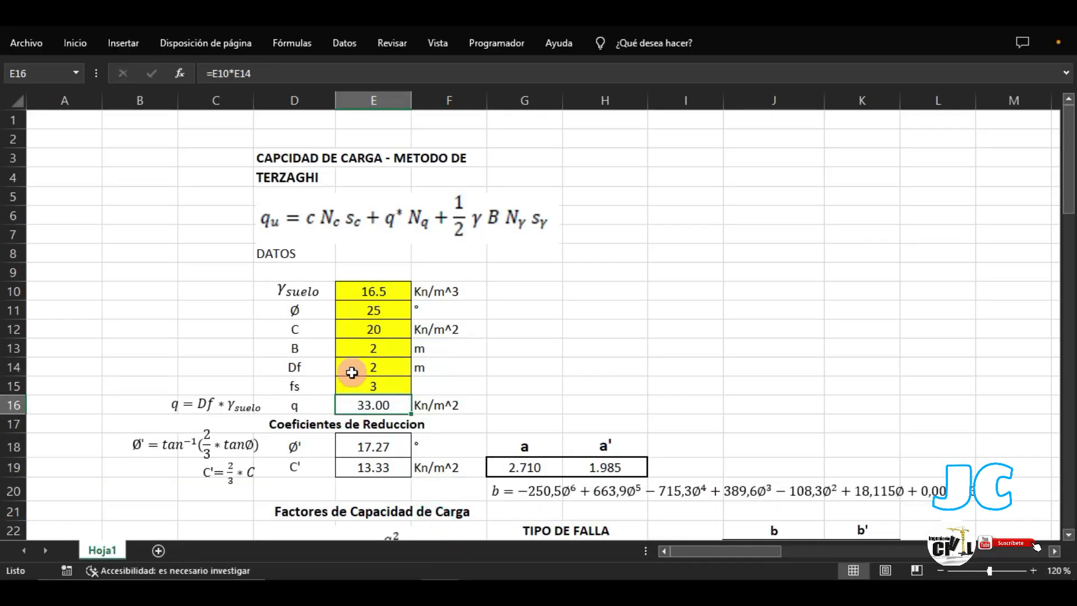
click(352, 371)
text(1.5)
key(Return)
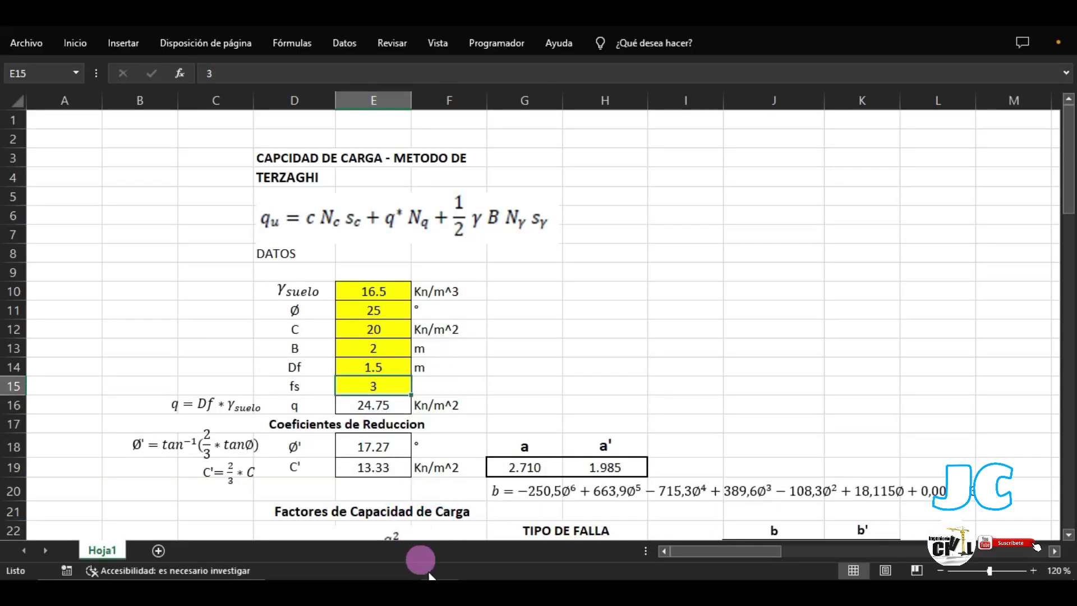
Review the textbook solution of Ejemplo 16.1, then check the workbook's input data and recalculated bearing capacity factors.
mouse_move(441, 589)
click(720, 512)
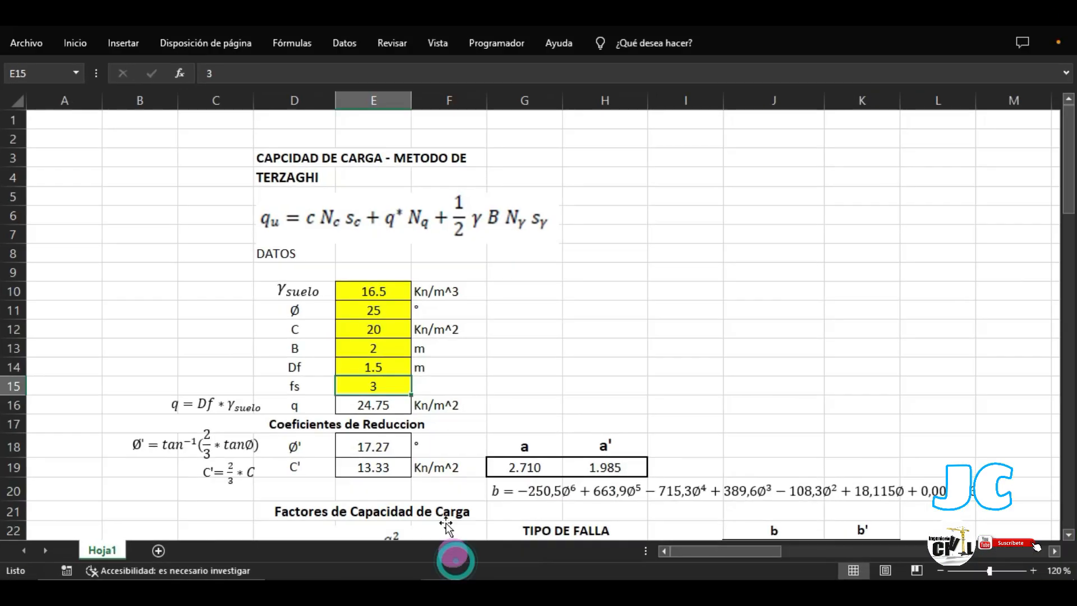
scroll(490, 419, down, 5)
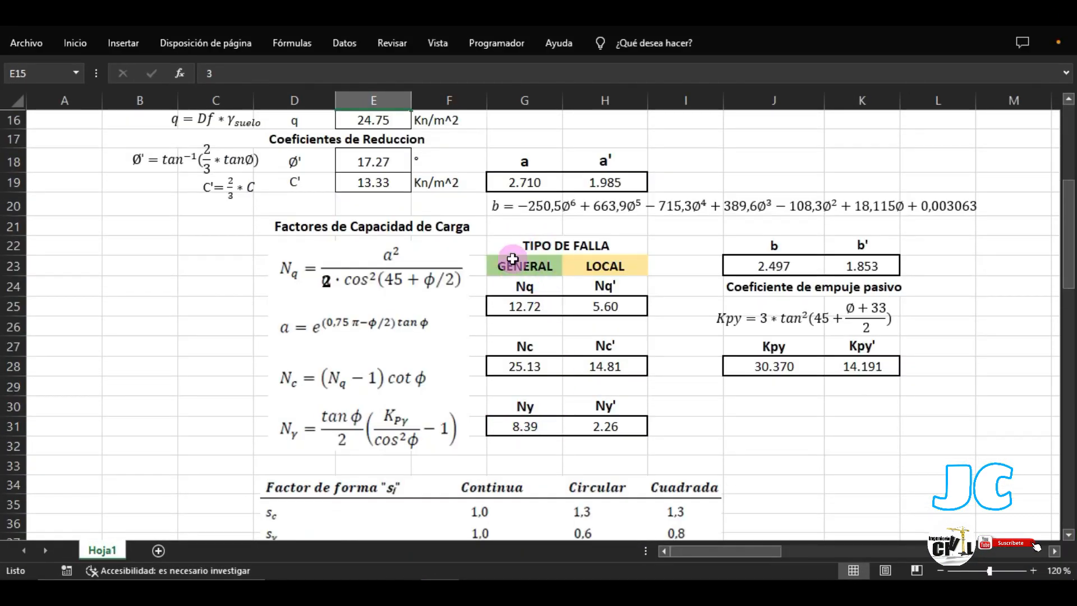
scroll(497, 464, up, 3)
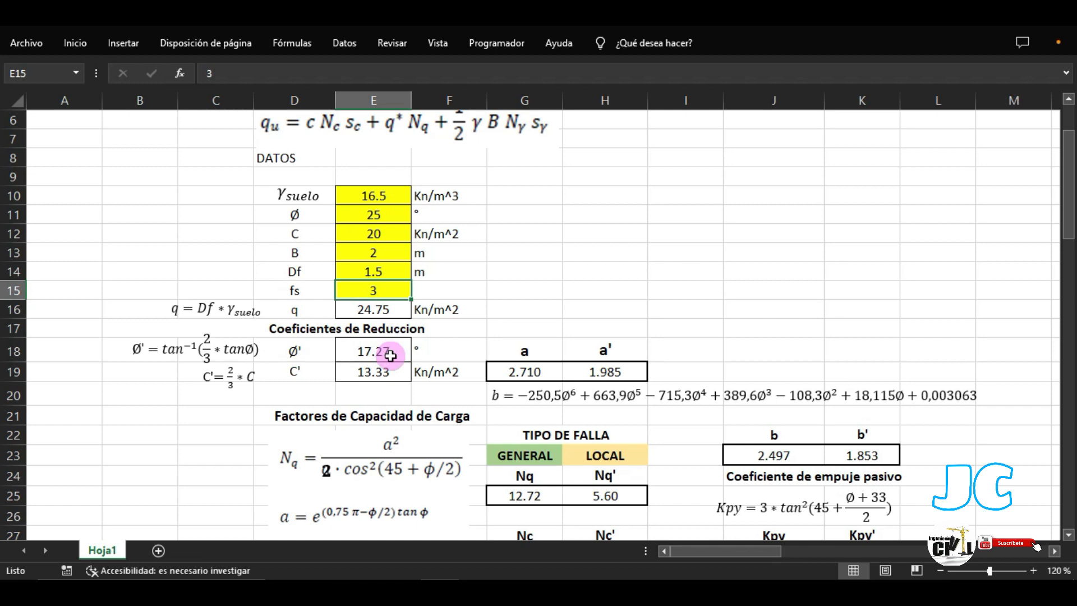
click(492, 271)
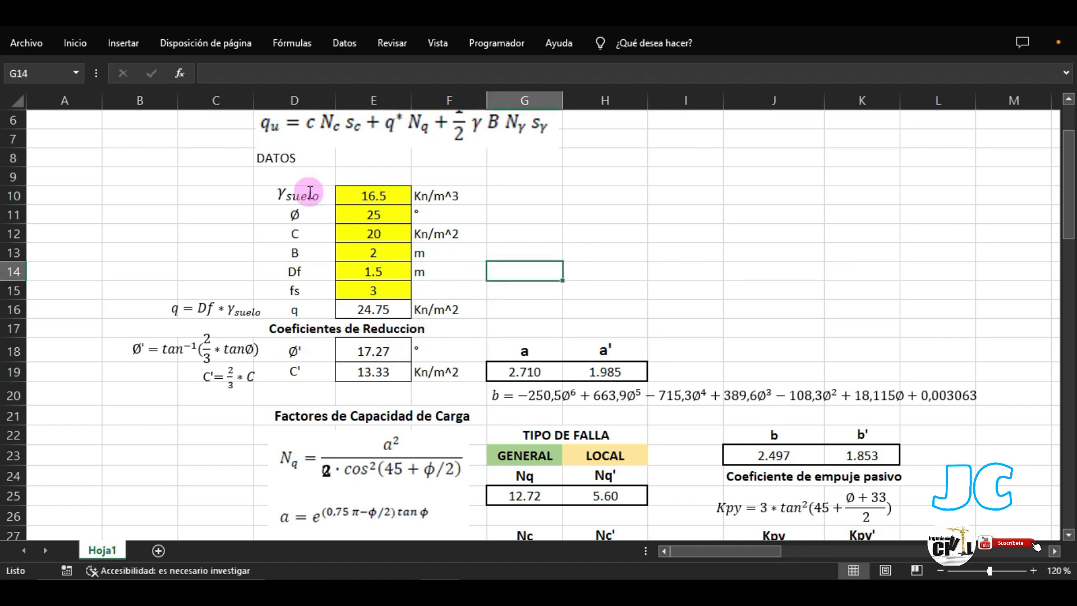
scroll(310, 192, up, 2)
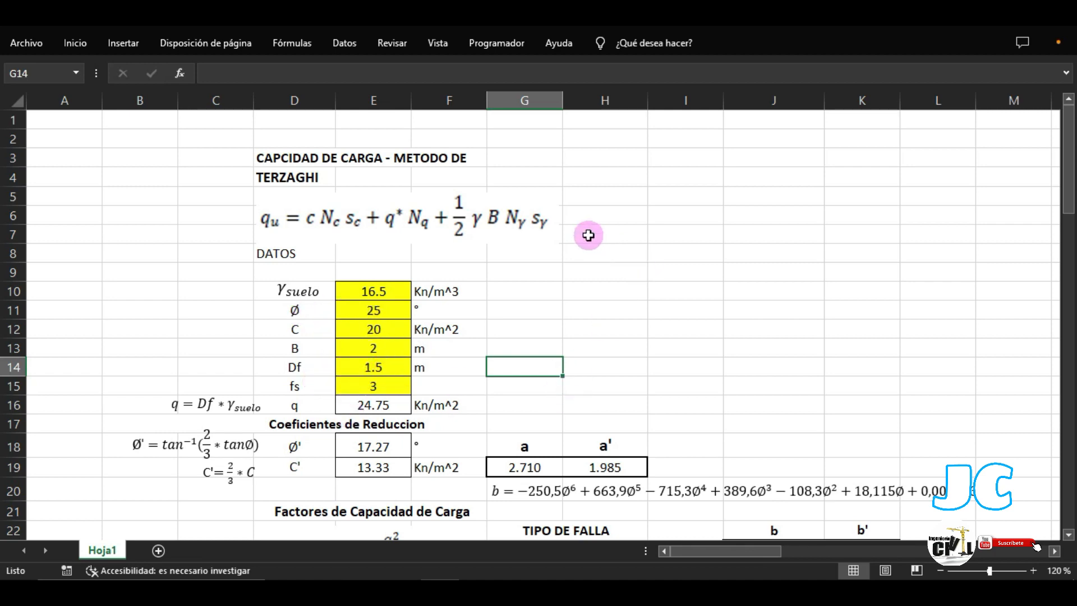
Look over the workbook from the input data down to the shape factors and the ultimate and allowable capacities.
scroll(516, 346, down, 5)
scroll(505, 270, up, 5)
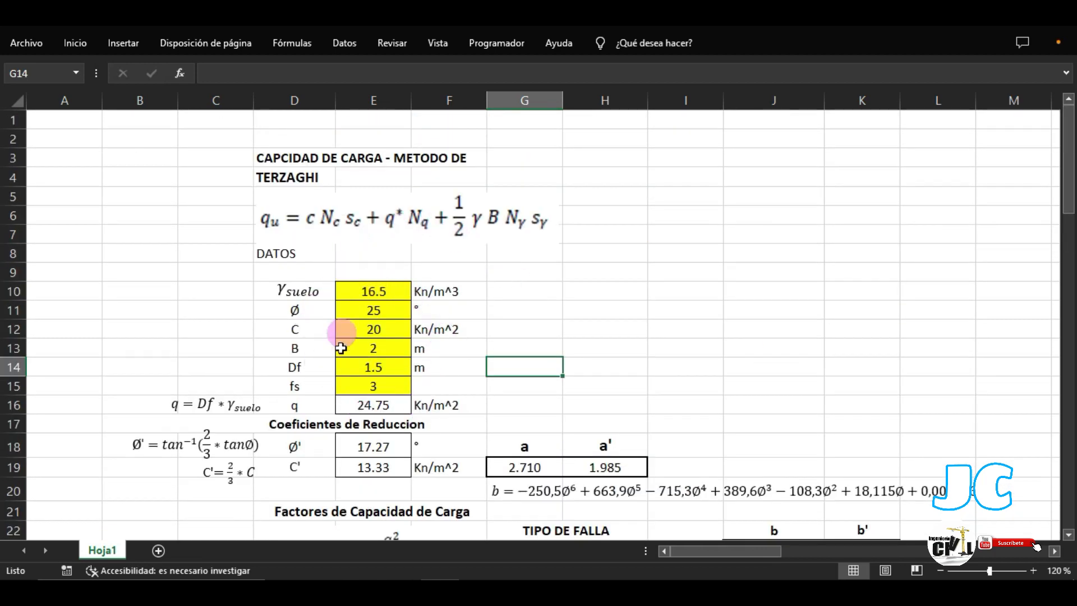
scroll(411, 346, down, 5)
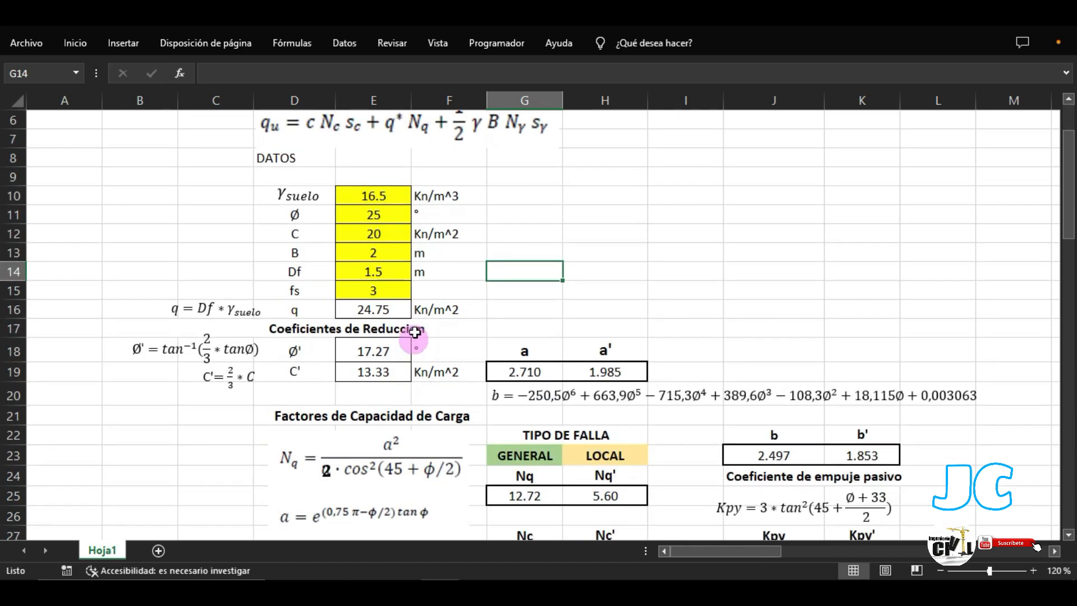
scroll(673, 381, down, 2)
scroll(647, 371, down, 5)
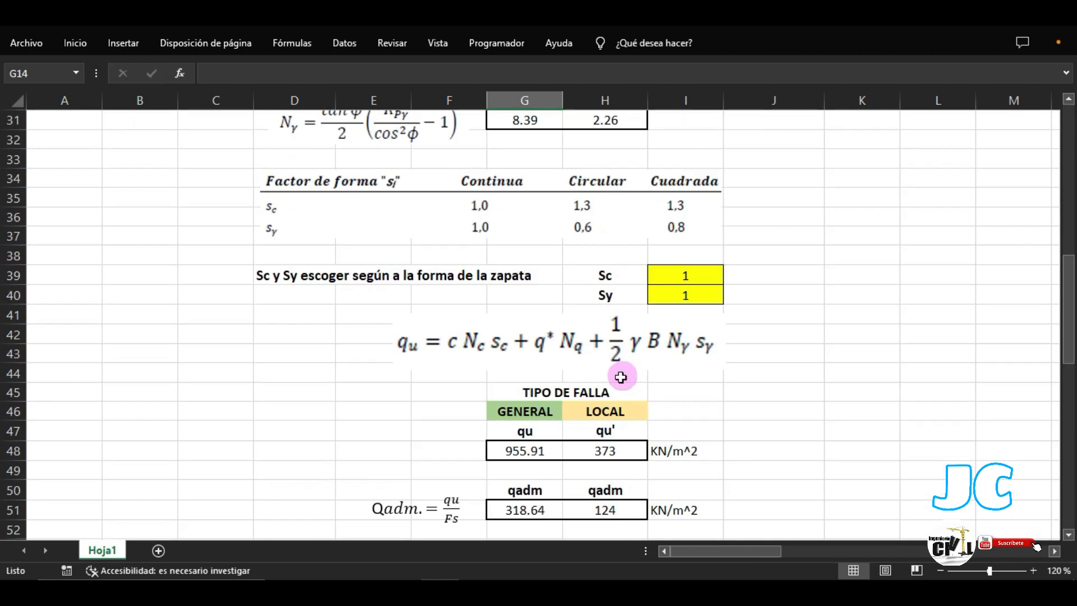
scroll(666, 284, up, 2)
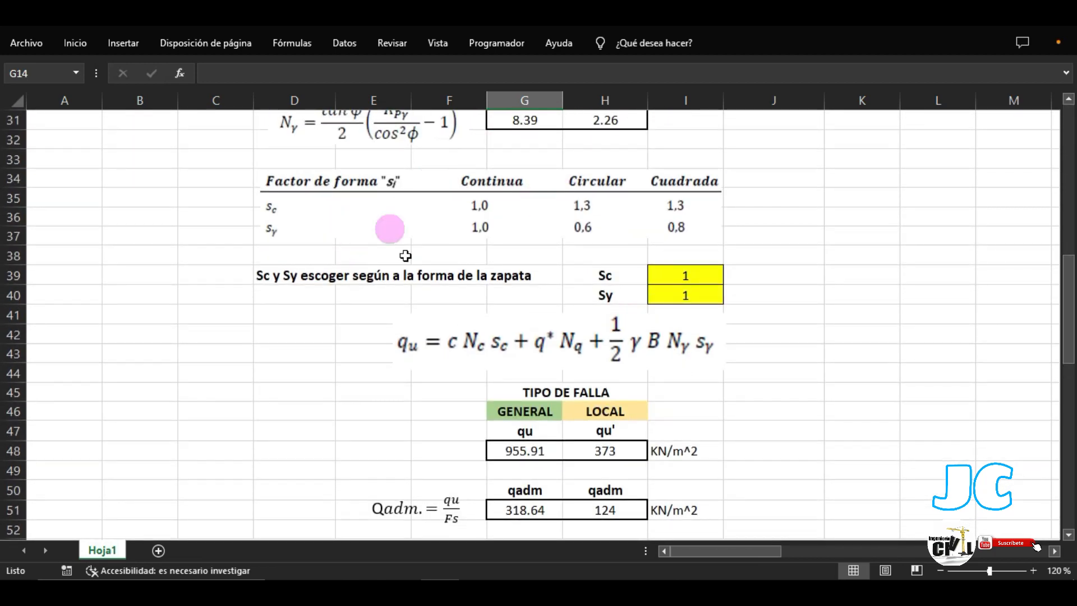
scroll(600, 188, up, 10)
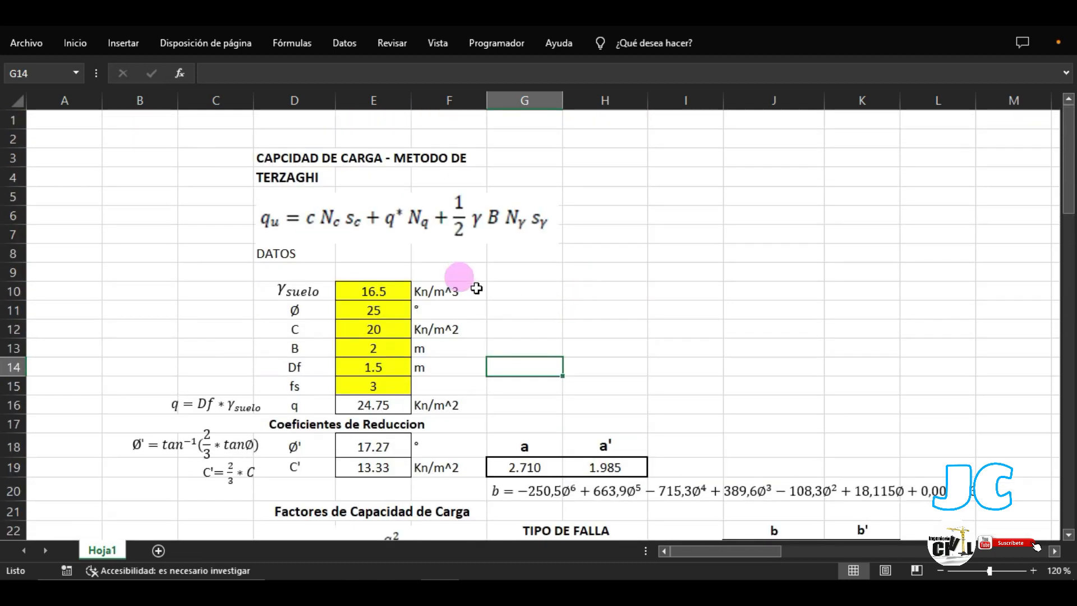
Inspect the formula for the surcharge q in E16, then view the bearing capacity factor equations below it.
scroll(493, 283, down, 2)
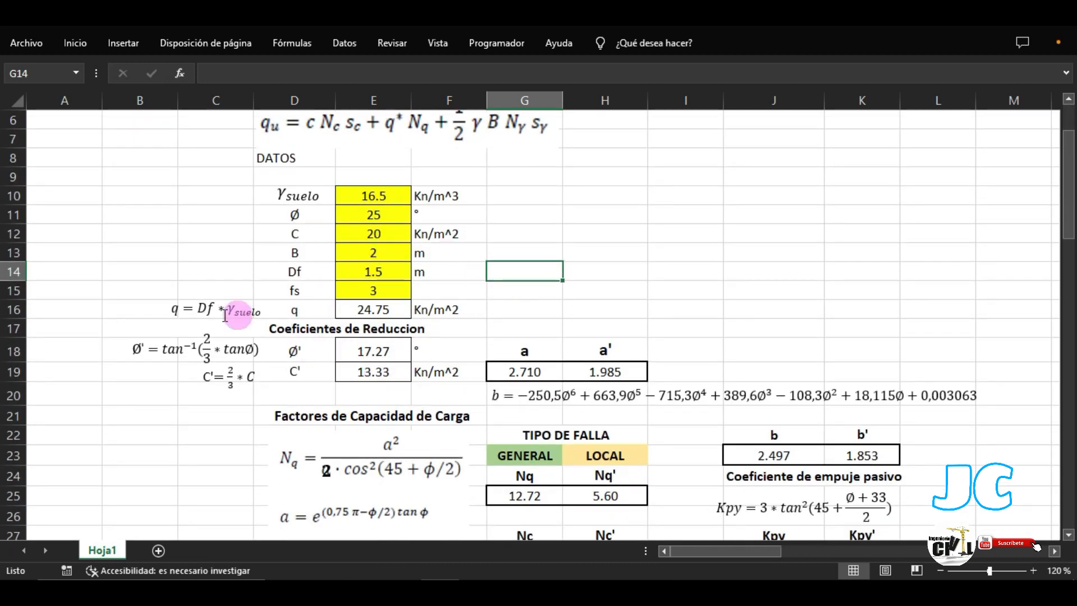
double_click(380, 309)
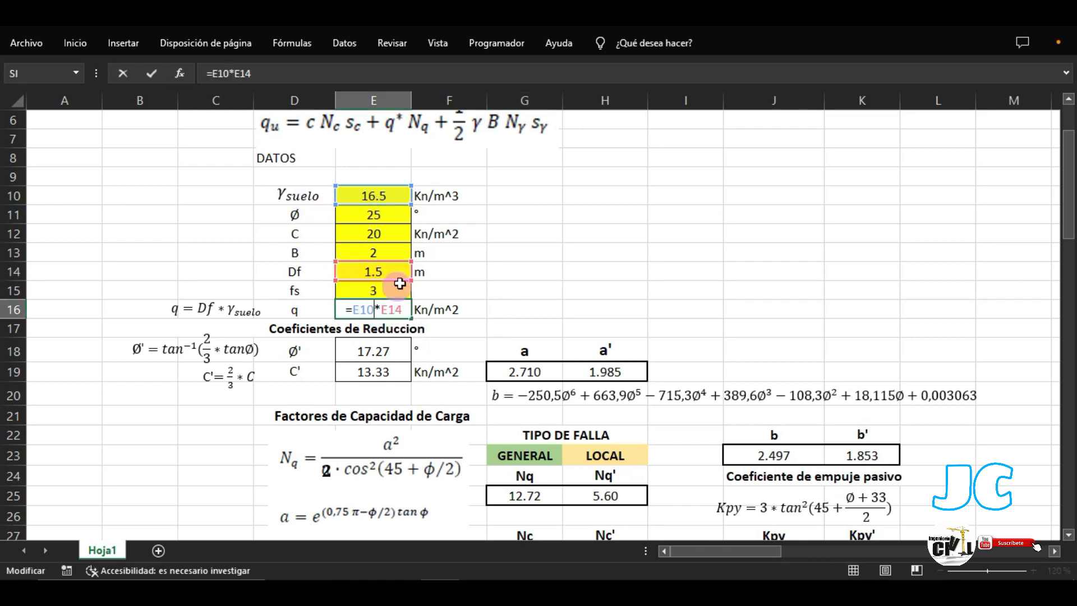
key(Return)
scroll(523, 281, down, 2)
click(467, 336)
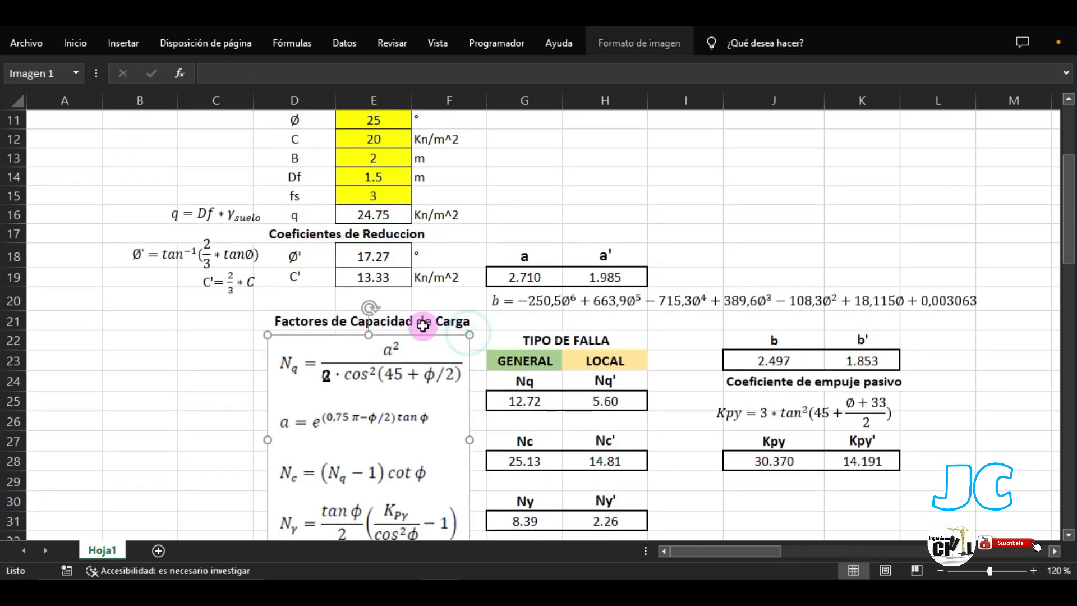
scroll(422, 325, down, 2)
click(517, 229)
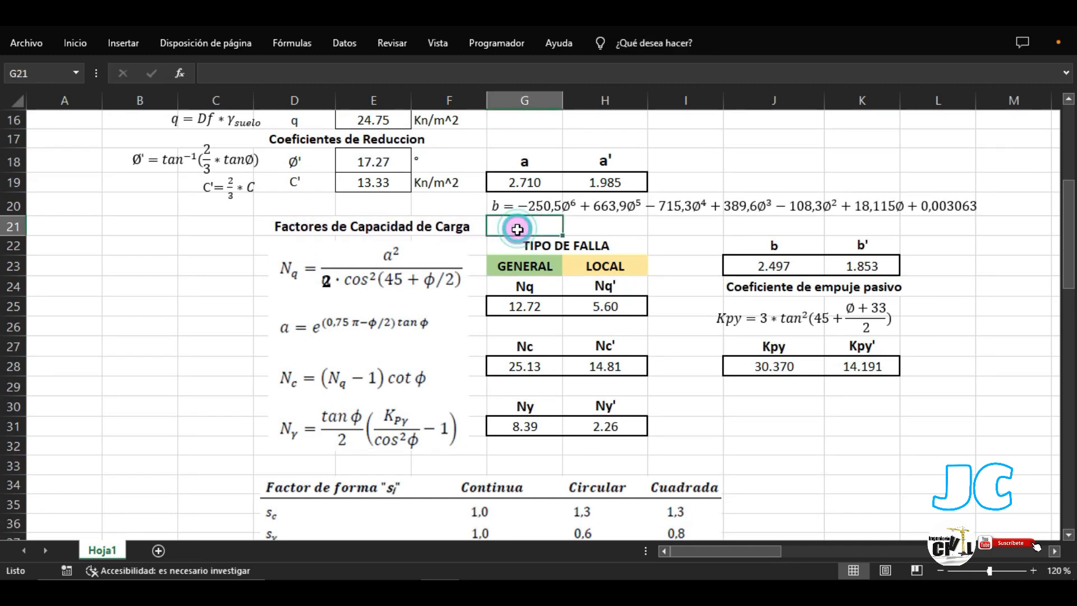
Inspect the formula for the local-failure factor Nq' in H25 and the reduced friction angle it refers to.
scroll(517, 229, up, 2)
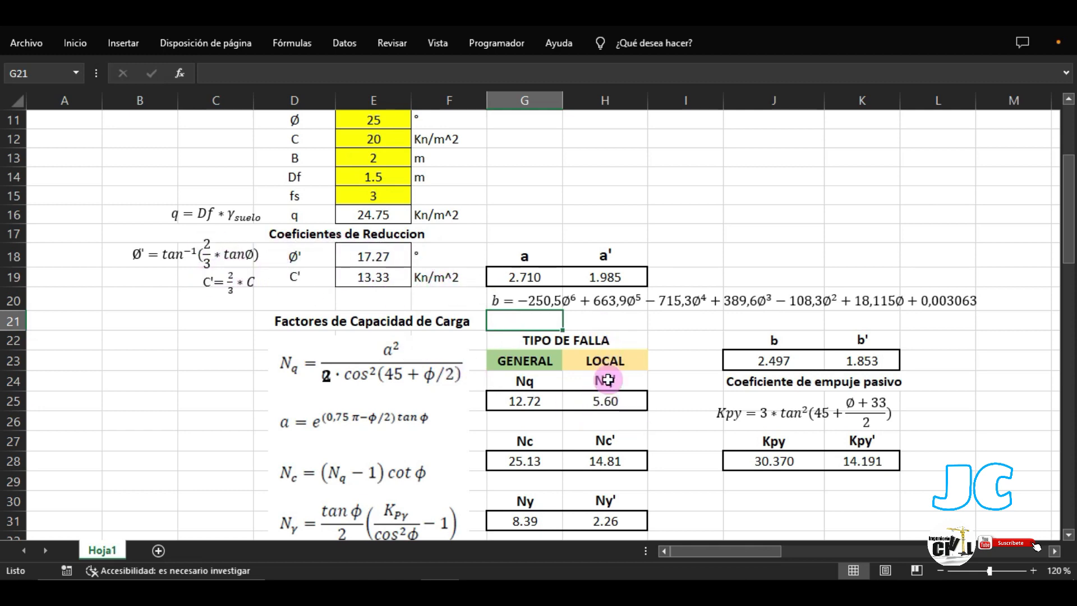
scroll(607, 380, down, 2)
double_click(615, 309)
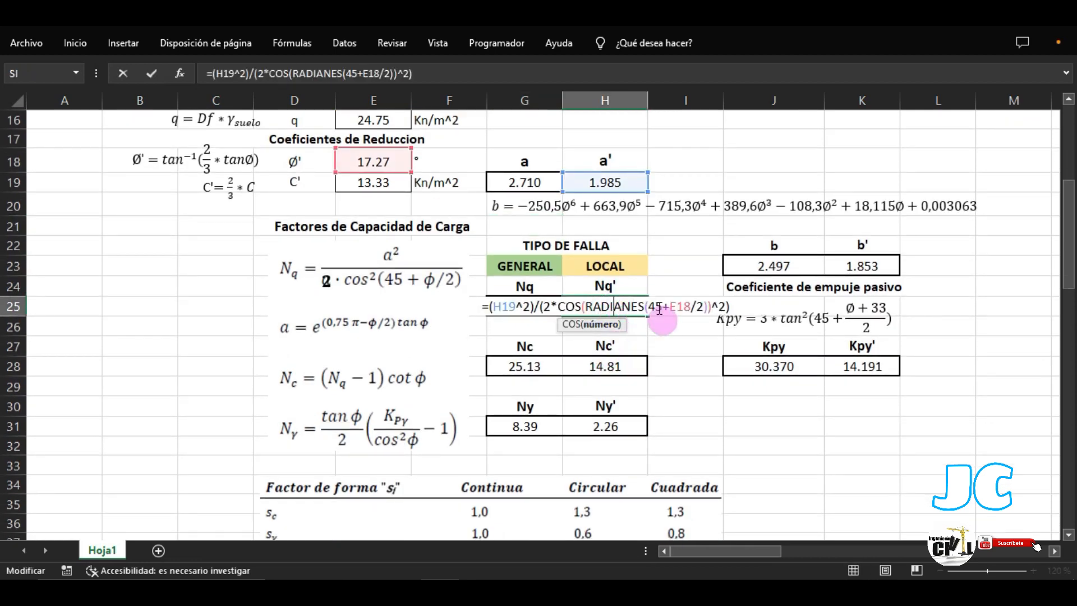
scroll(584, 207, up, 2)
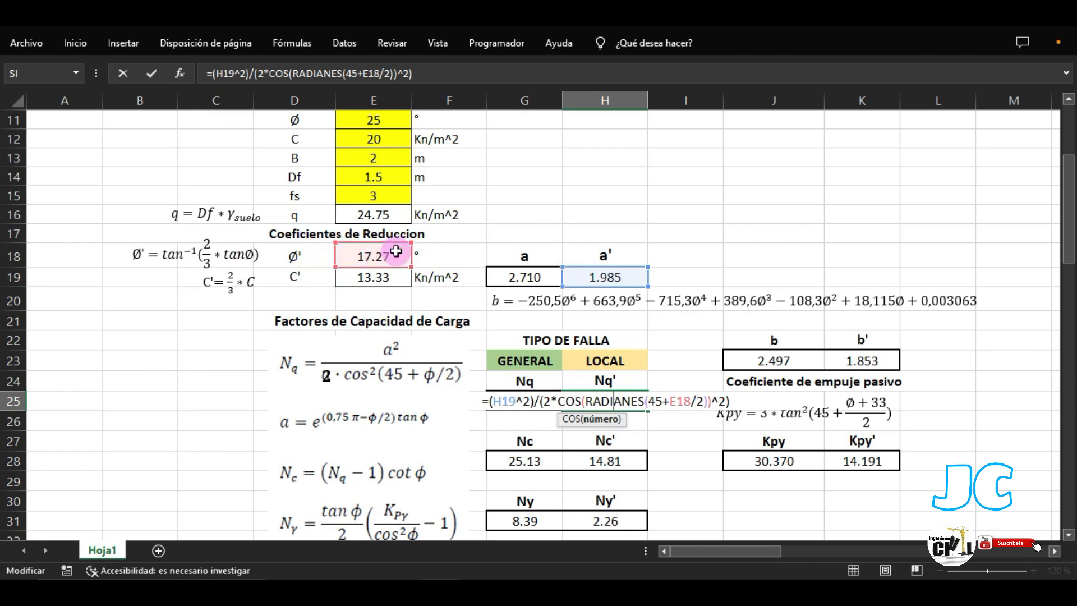
key(Return)
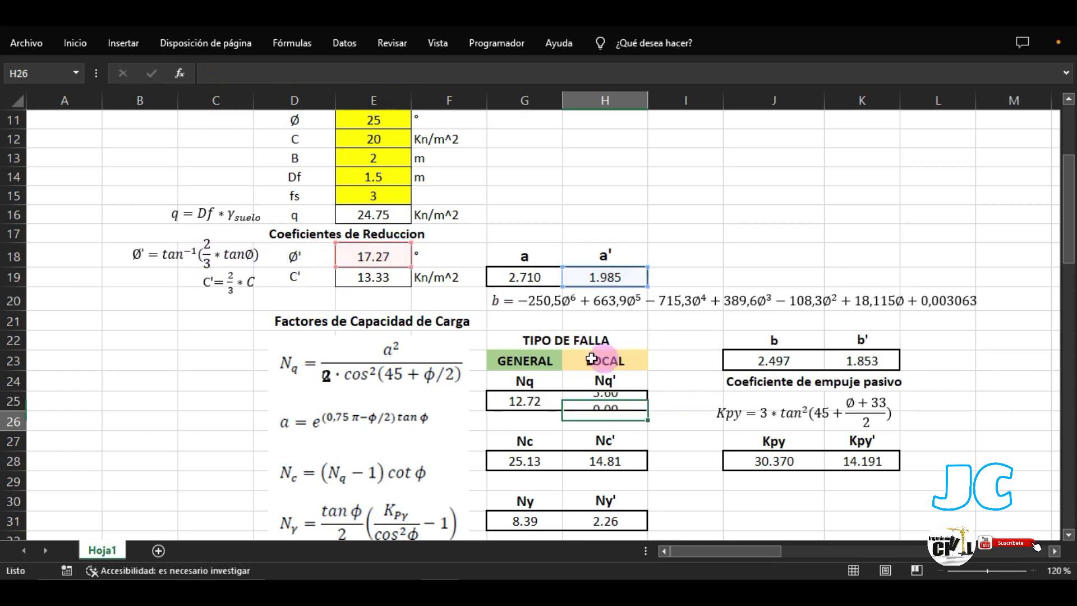
Look over the general and local bearing capacity factors Nq, Nc and Ny beside their equations.
scroll(528, 333, down, 2)
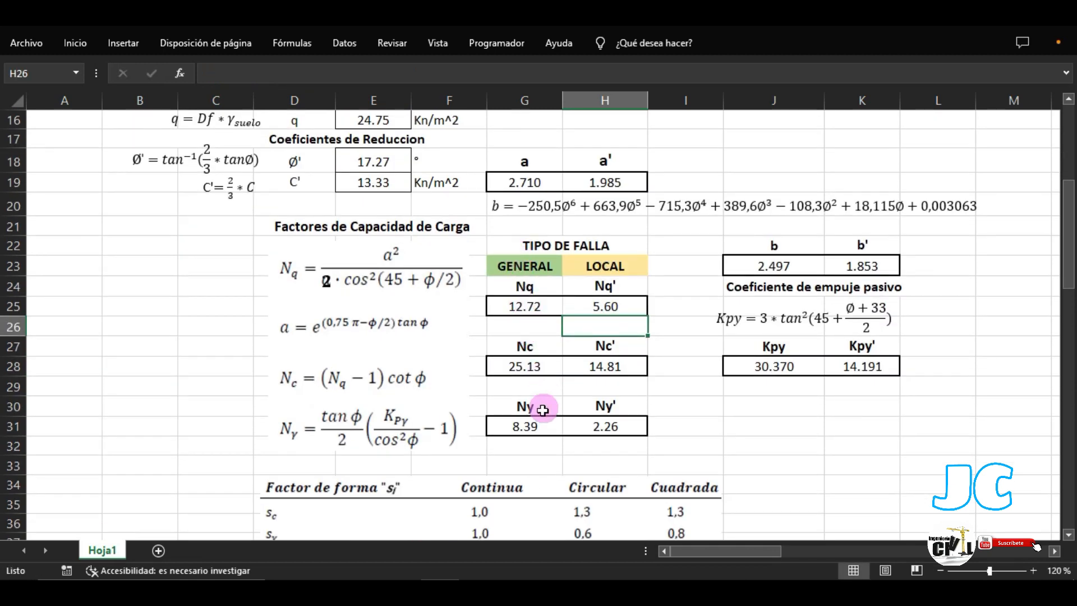
scroll(519, 298, down, 2)
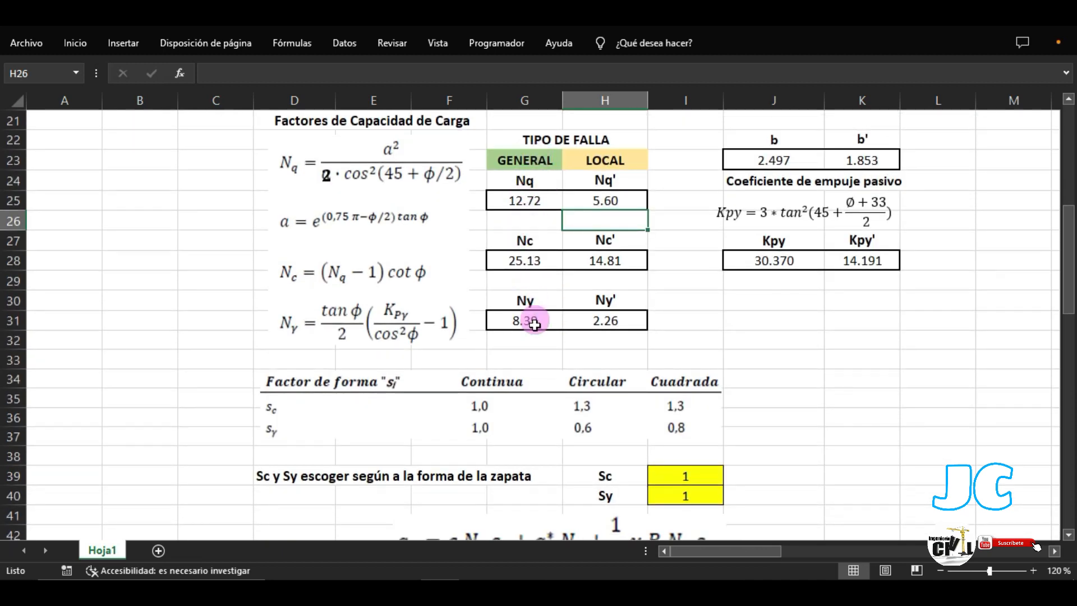
scroll(534, 324, down, 5)
scroll(513, 387, up, 8)
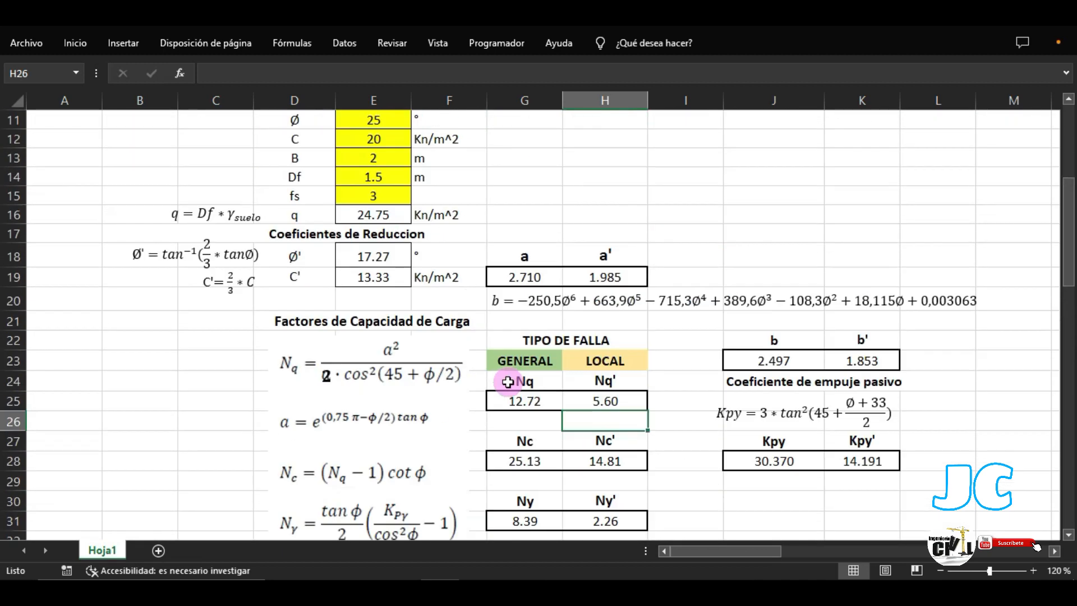
scroll(513, 289, down, 2)
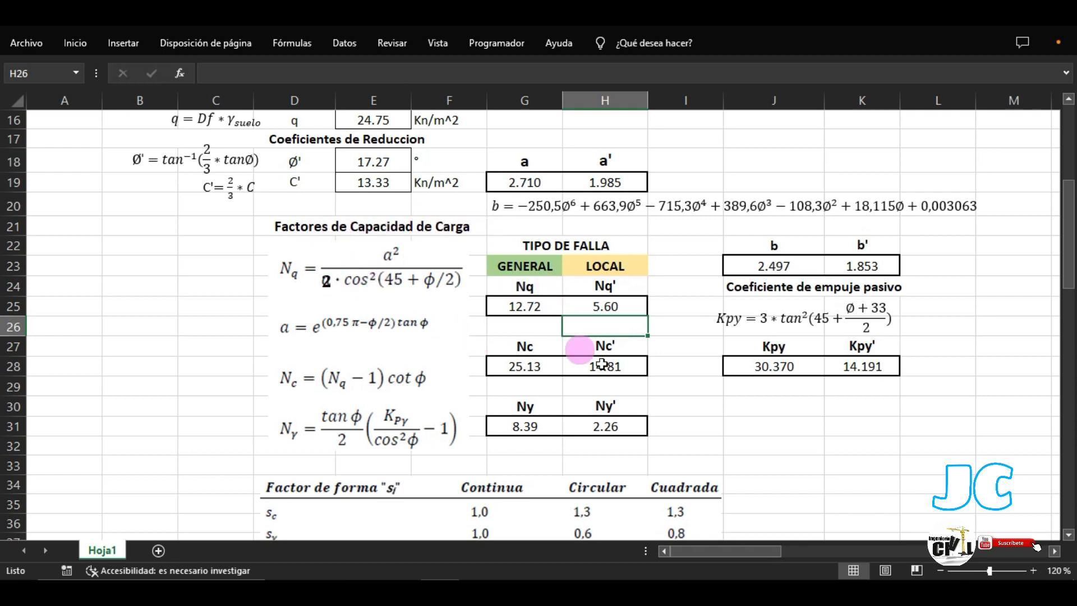
click(660, 323)
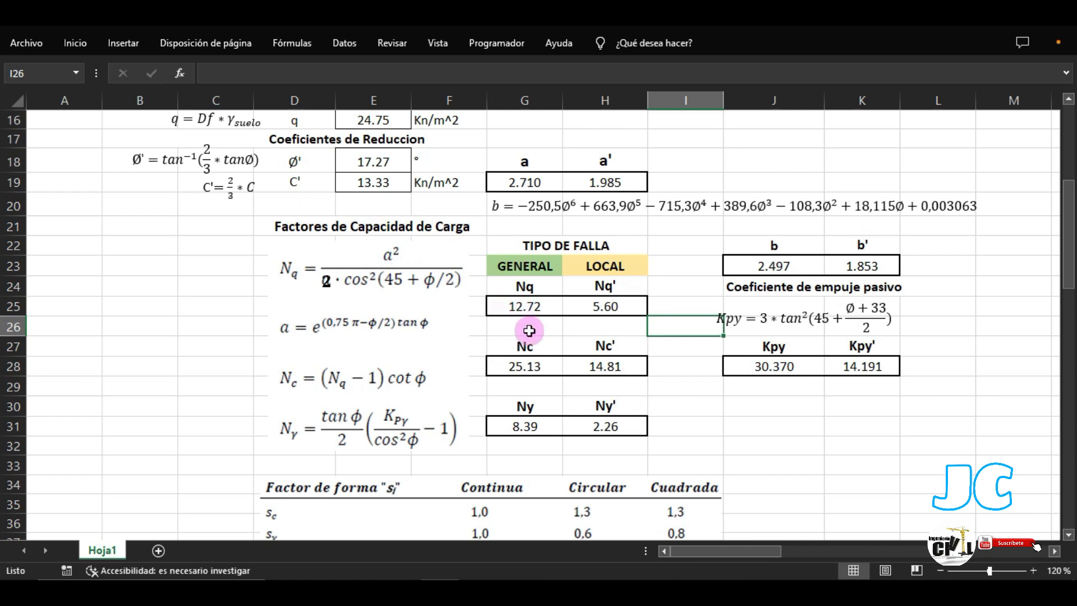
Switch to the PDF reader and find Tabla 3.3 with Terzaghi's bearing capacity factors in MECANICA DE SUELOS UMSS.
mouse_move(480, 592)
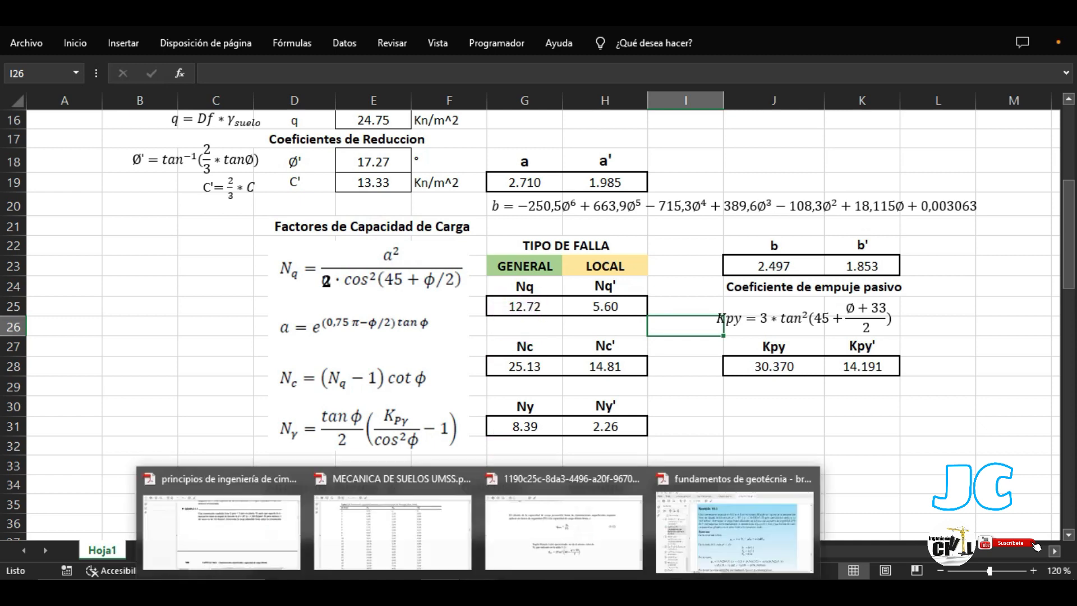
click(691, 527)
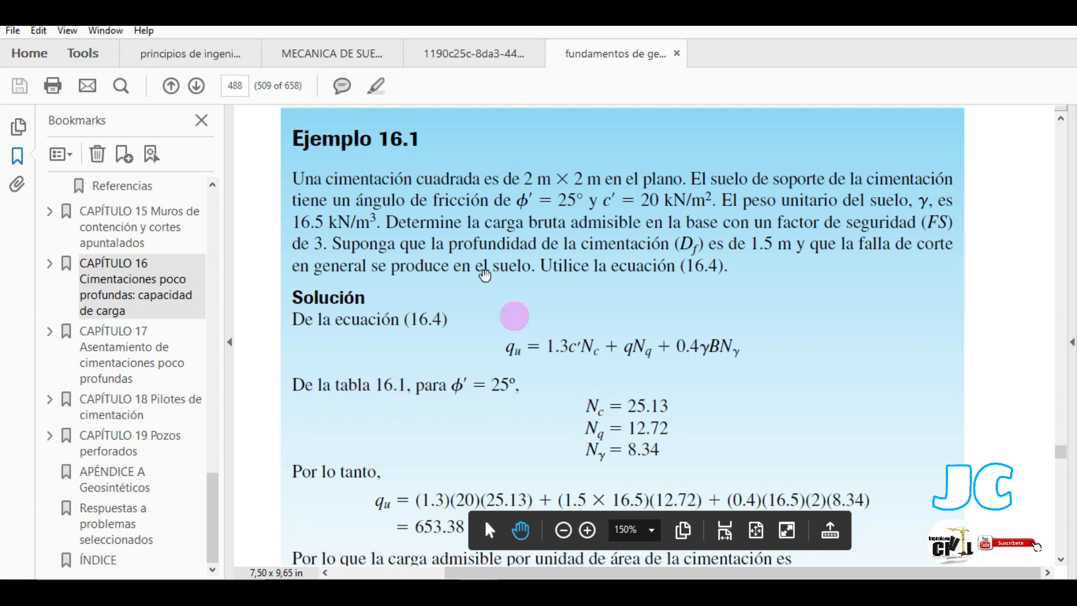
click(233, 60)
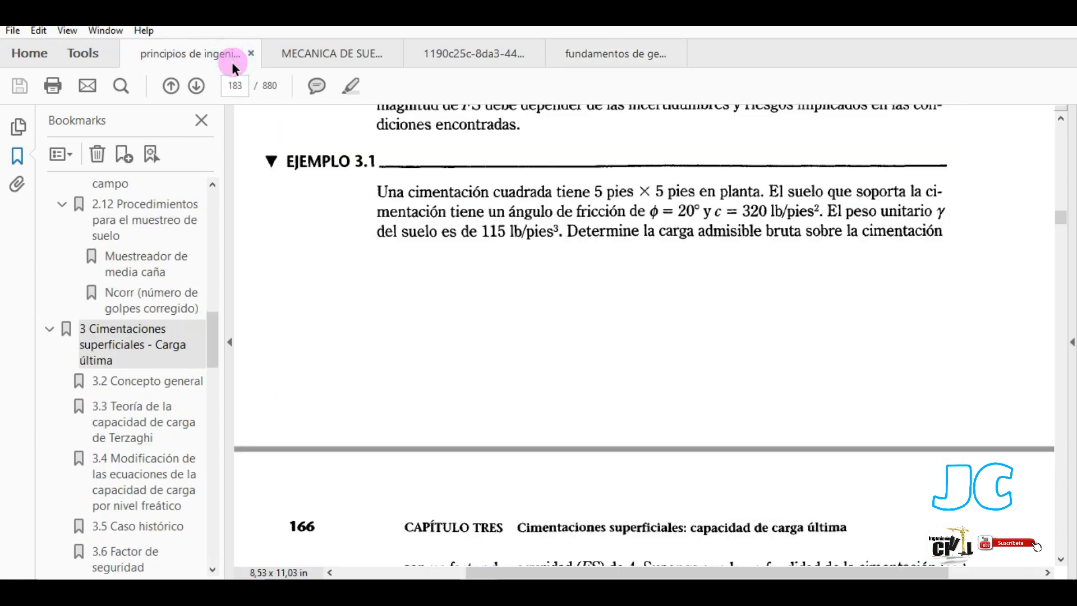
click(348, 52)
scroll(310, 293, down, 3)
scroll(252, 219, up, 4)
scroll(232, 217, down, 4)
scroll(463, 197, up, 4)
scroll(361, 243, down, 2)
scroll(360, 243, down, 2)
scroll(448, 333, up, 3)
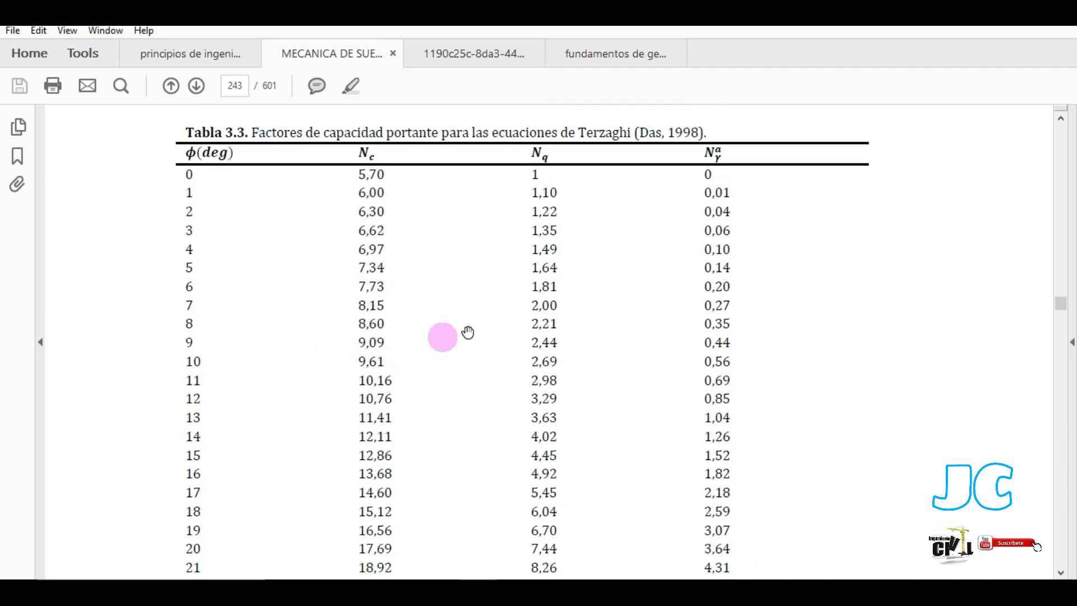
scroll(241, 325, down, 3)
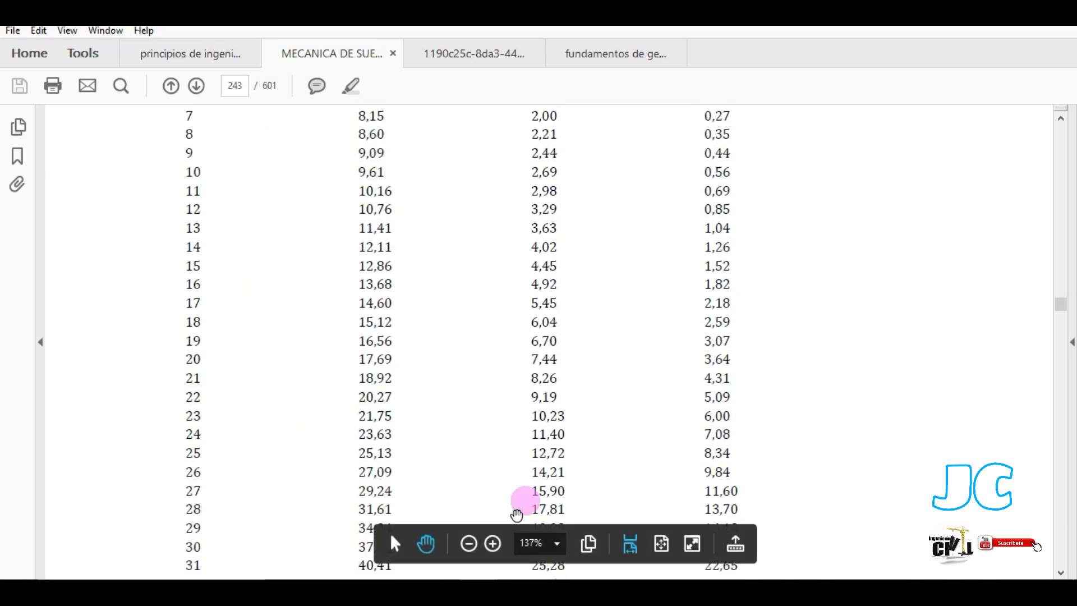
Return to the Excel workbook and check the friction angle Ø in E11.
mouse_move(439, 591)
click(409, 491)
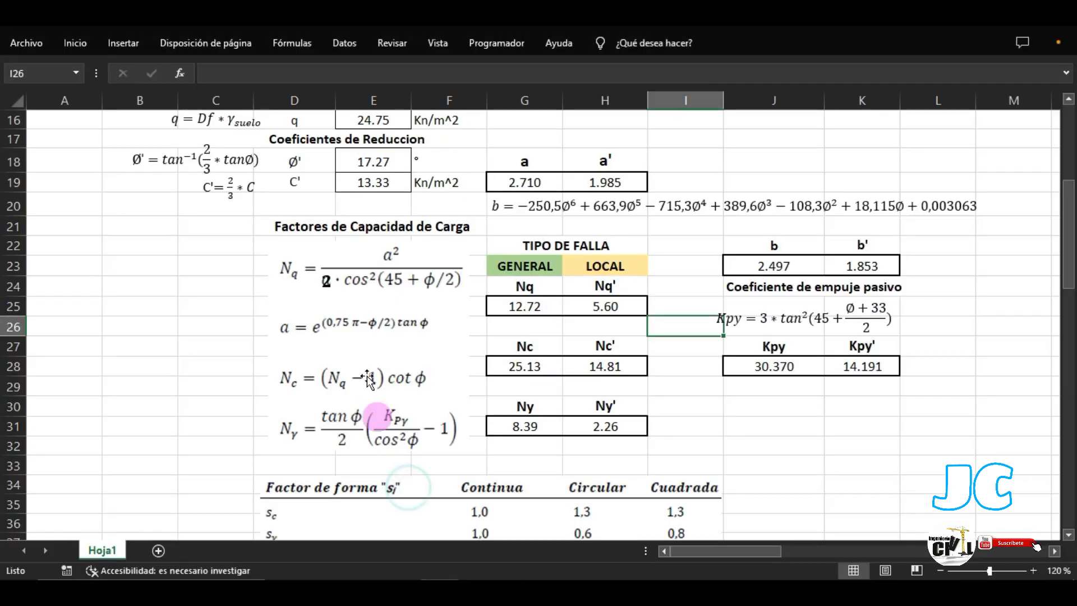
scroll(381, 314, up, 3)
click(376, 216)
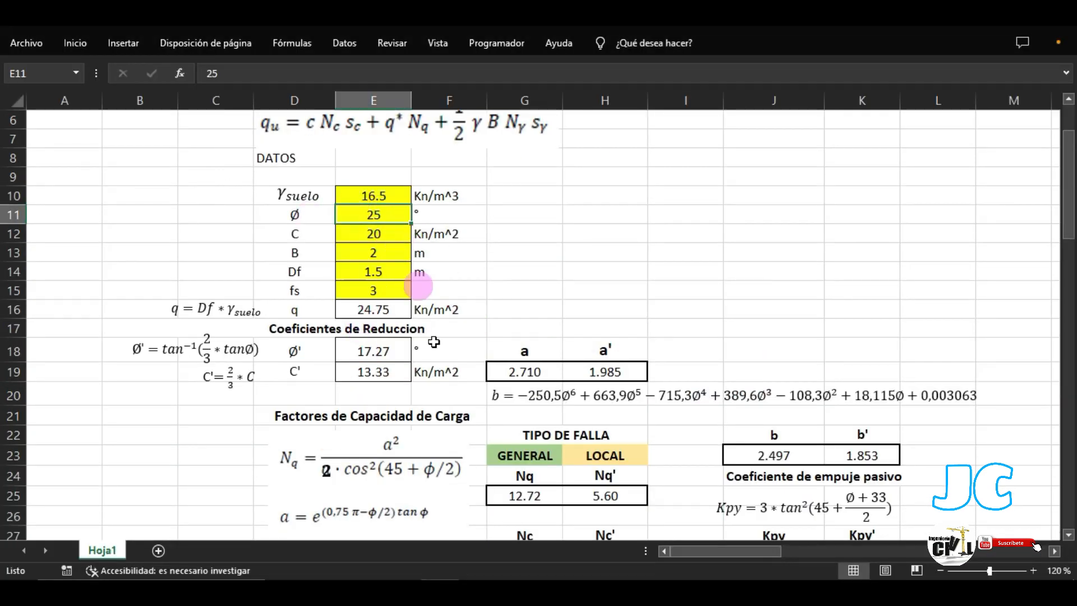
Go back to Tabla 3.3 in the PDF reader and read Nc, Nq and Nγ for a friction angle of 25°.
mouse_move(482, 591)
click(393, 515)
scroll(296, 382, down, 2)
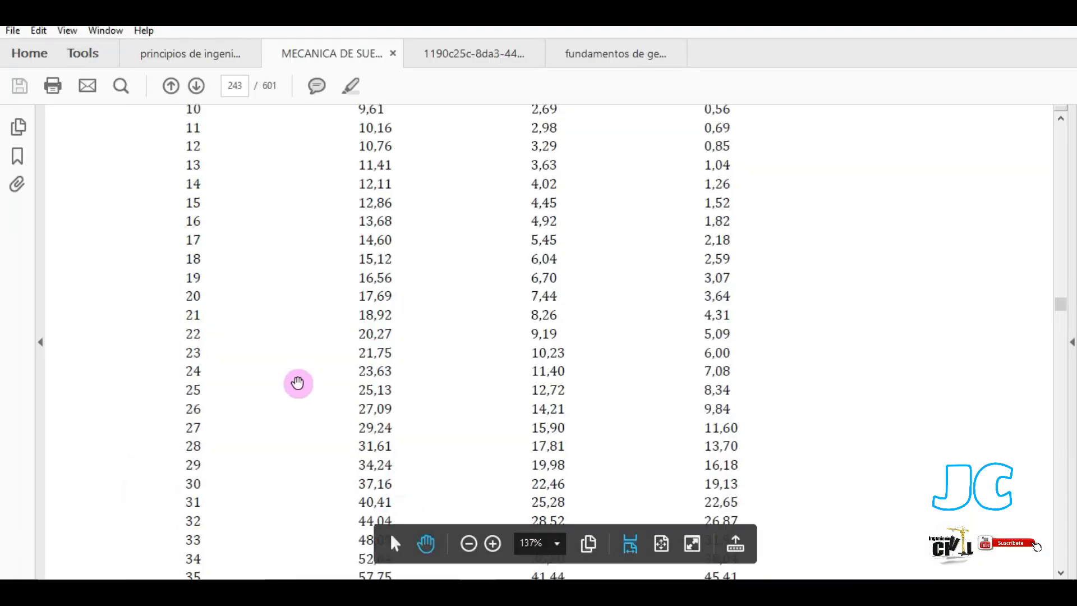
scroll(217, 459, down, 2)
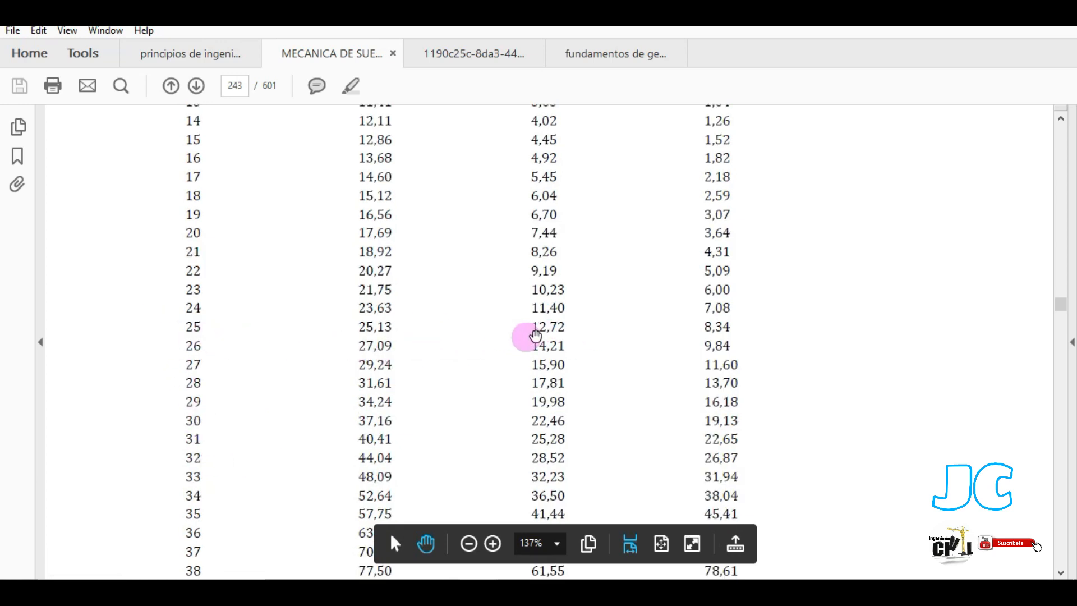
scroll(555, 333, up, 10)
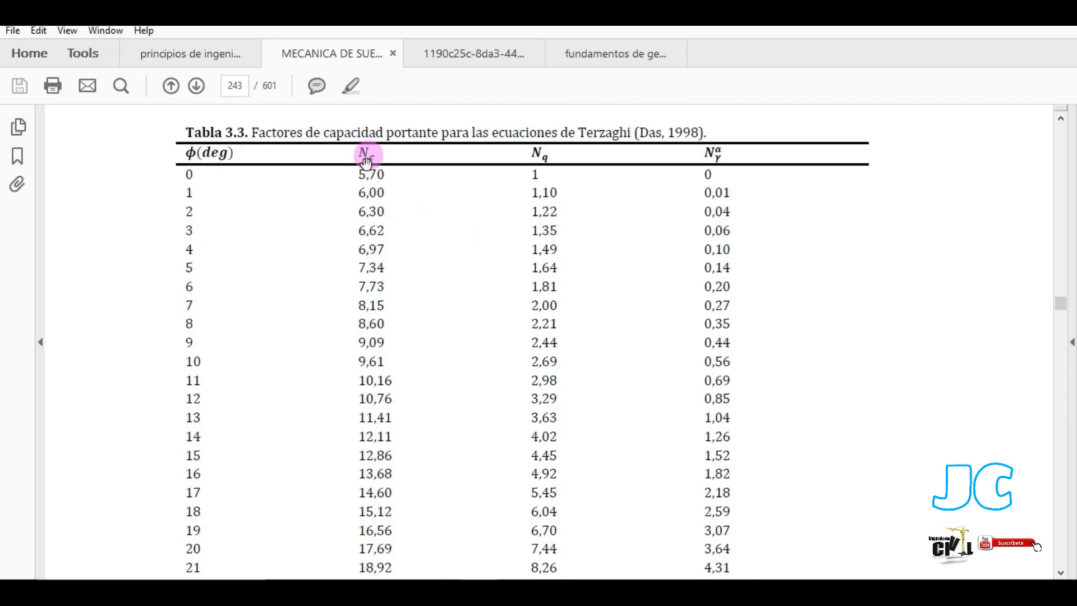
scroll(340, 257, down, 4)
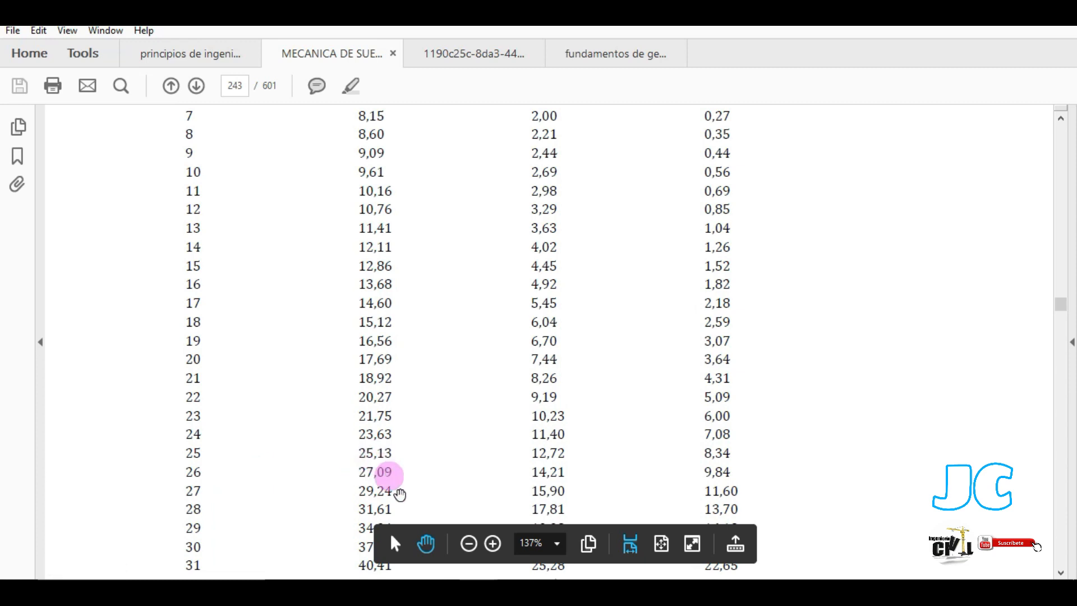
Review the factors in the Ejemplo 16.1 solution and compare them with the workbook's general-failure Nq, Nc and Ny.
click(690, 522)
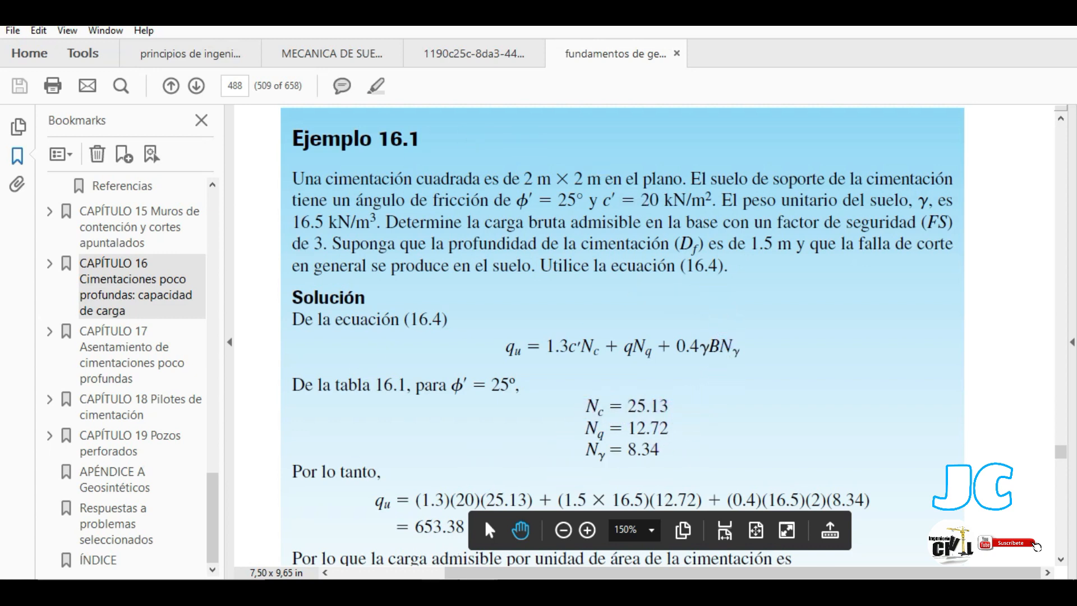
click(415, 532)
click(546, 273)
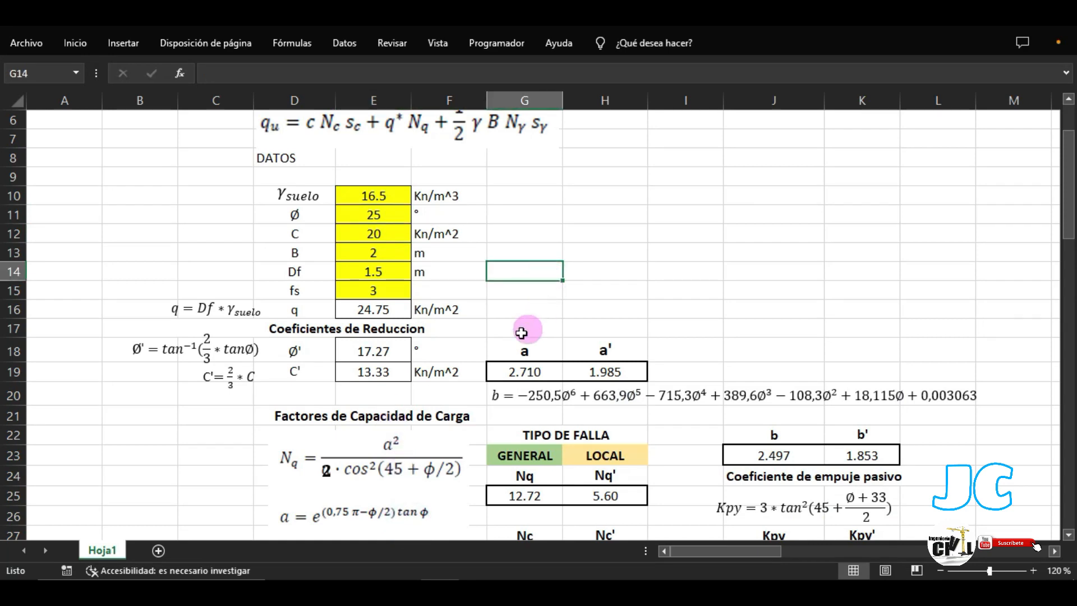
scroll(522, 336, down, 5)
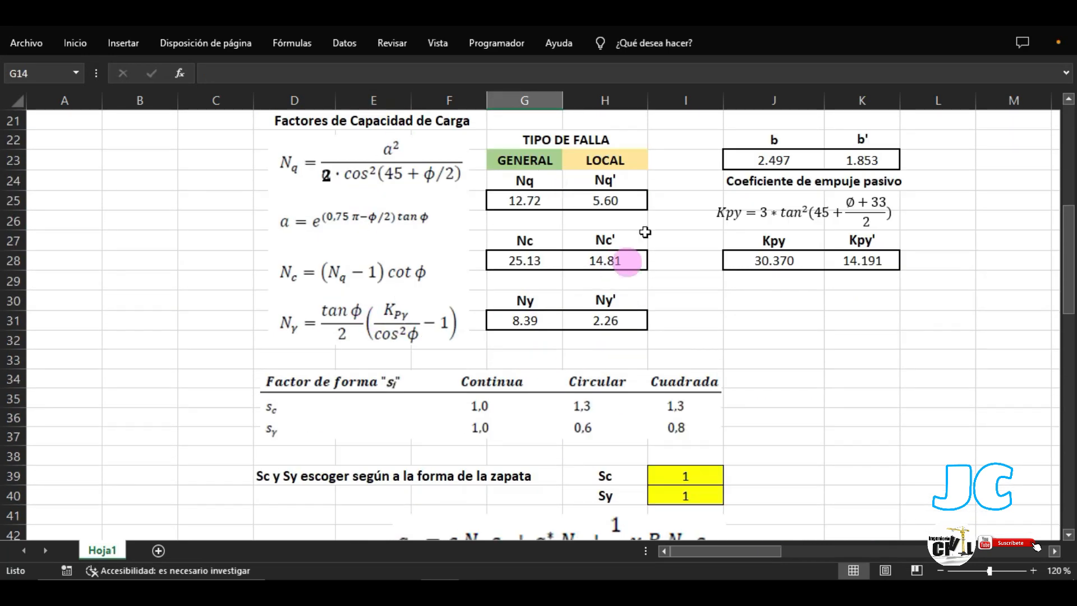
scroll(437, 235, up, 2)
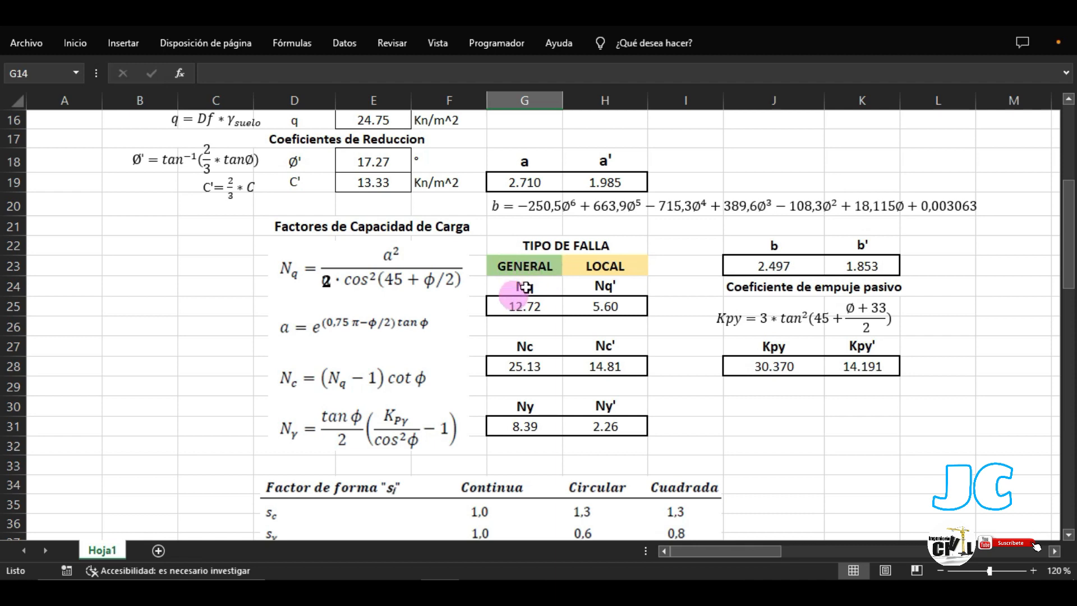
scroll(522, 421, down, 2)
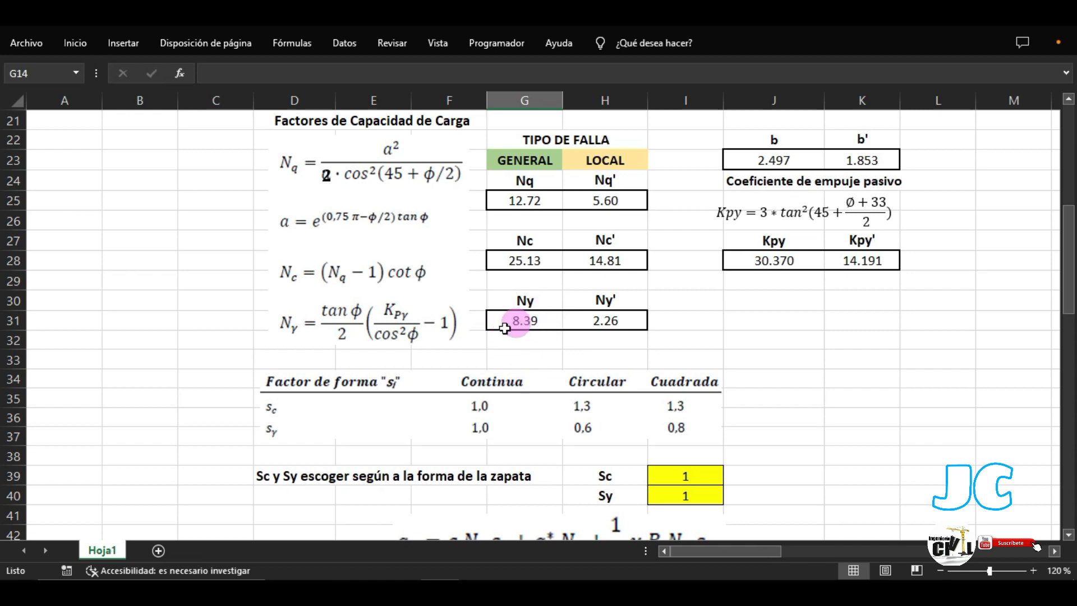
Compare Nγ in the textbook's Ejemplo 16.1 with the 25° row of Tabla 3.3 in MECANICA DE SUELOS UMSS.
mouse_move(549, 593)
click(691, 523)
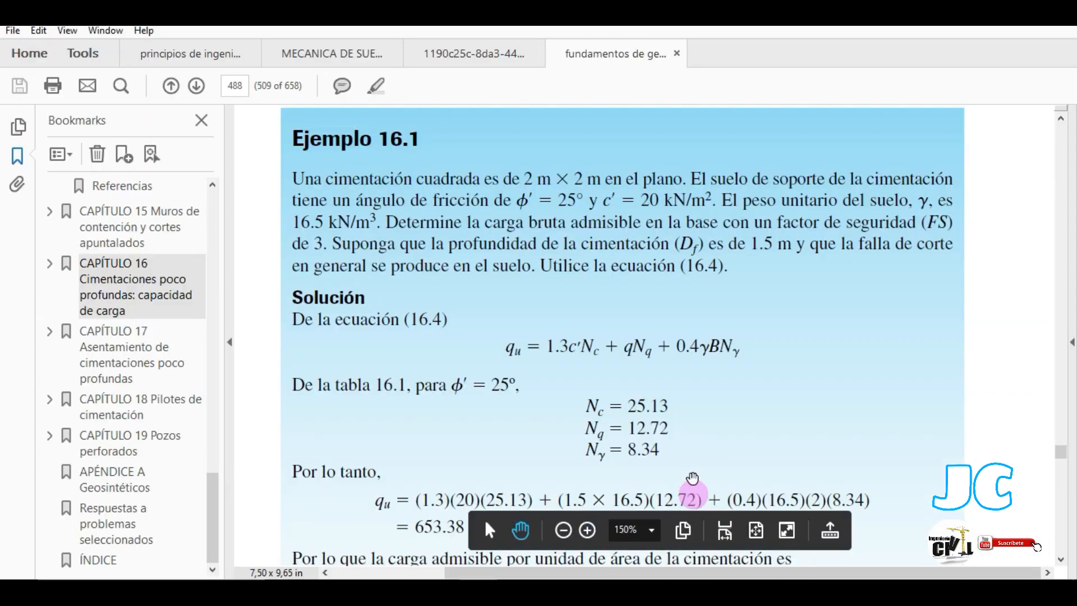
scroll(672, 404, down, 1)
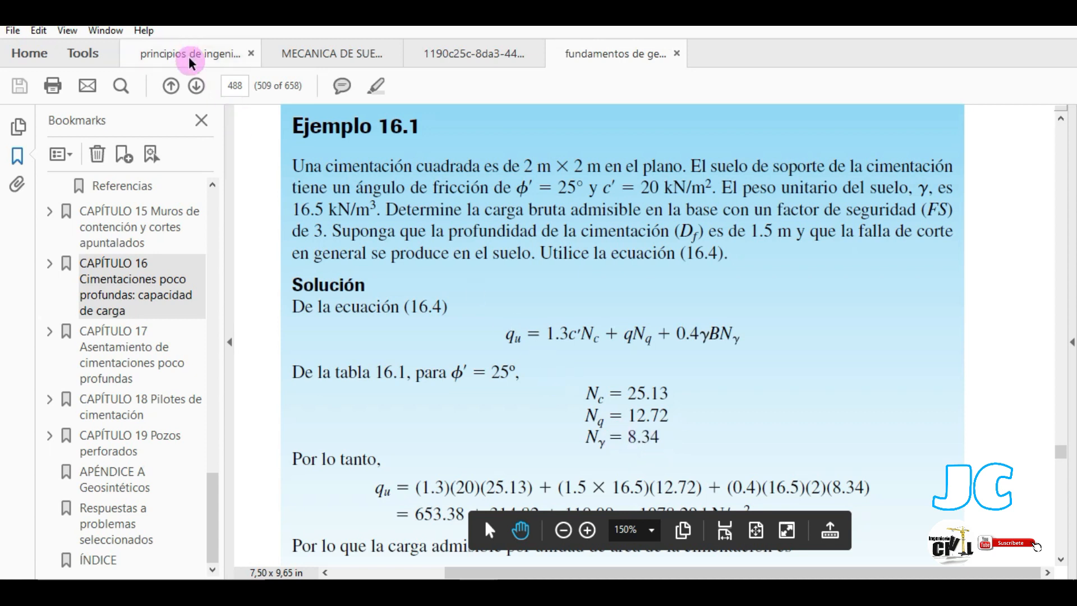
click(314, 53)
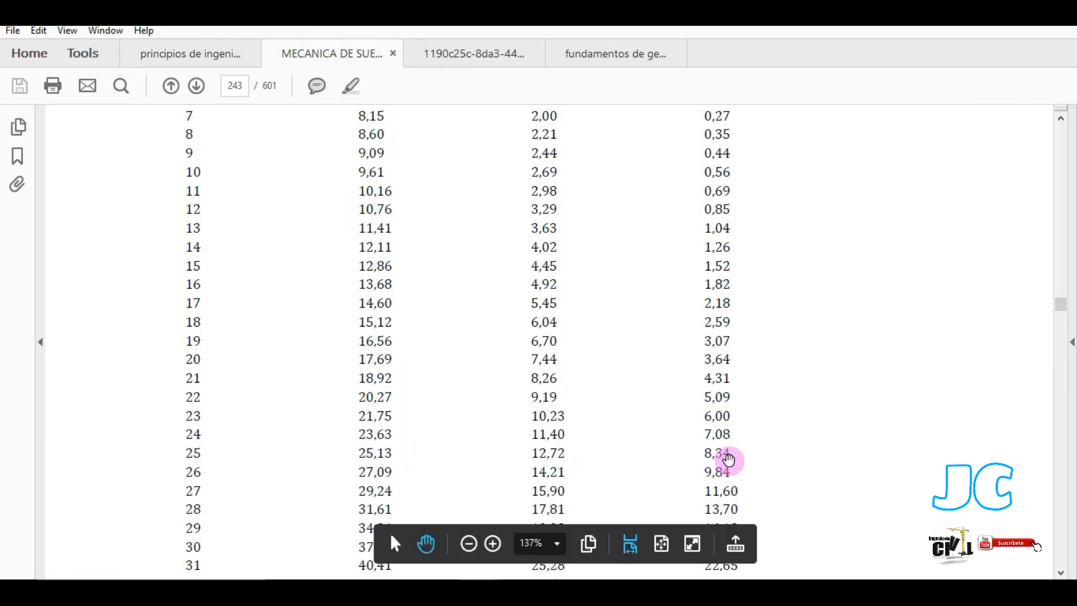
mouse_move(478, 589)
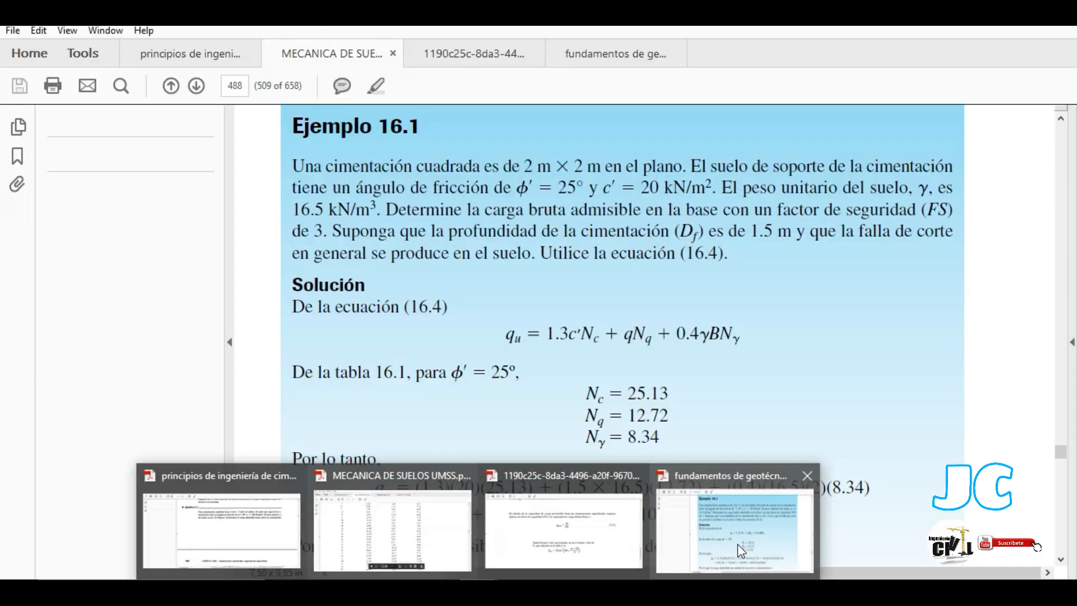
click(739, 548)
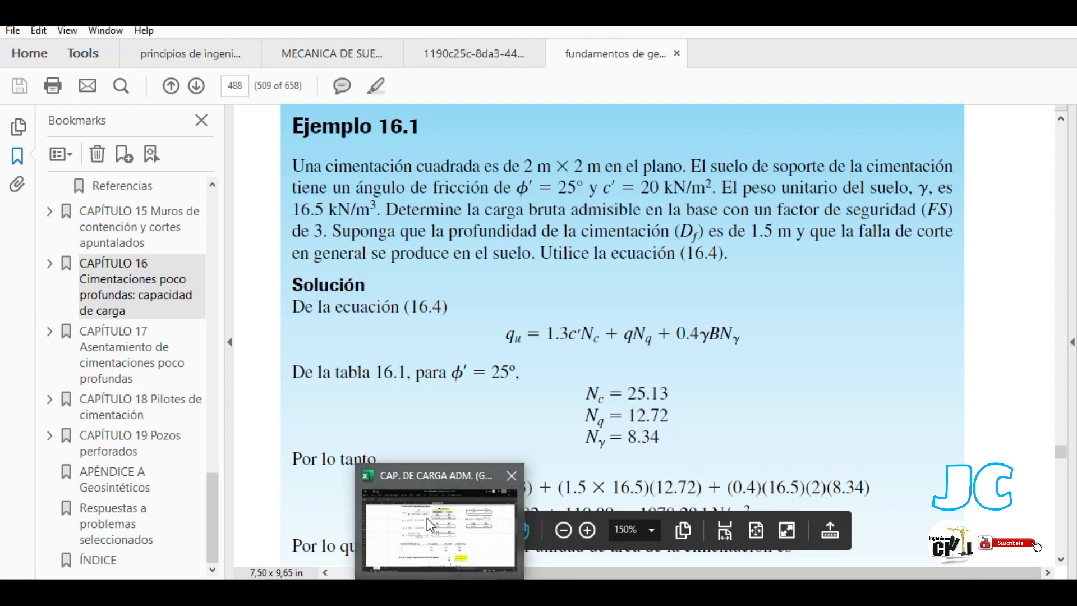
Return to the workbook and set the square-footing shape factors, Sc in I39 to 1.3 and Sy in I40 to 0.8.
click(426, 518)
scroll(516, 302, up, 2)
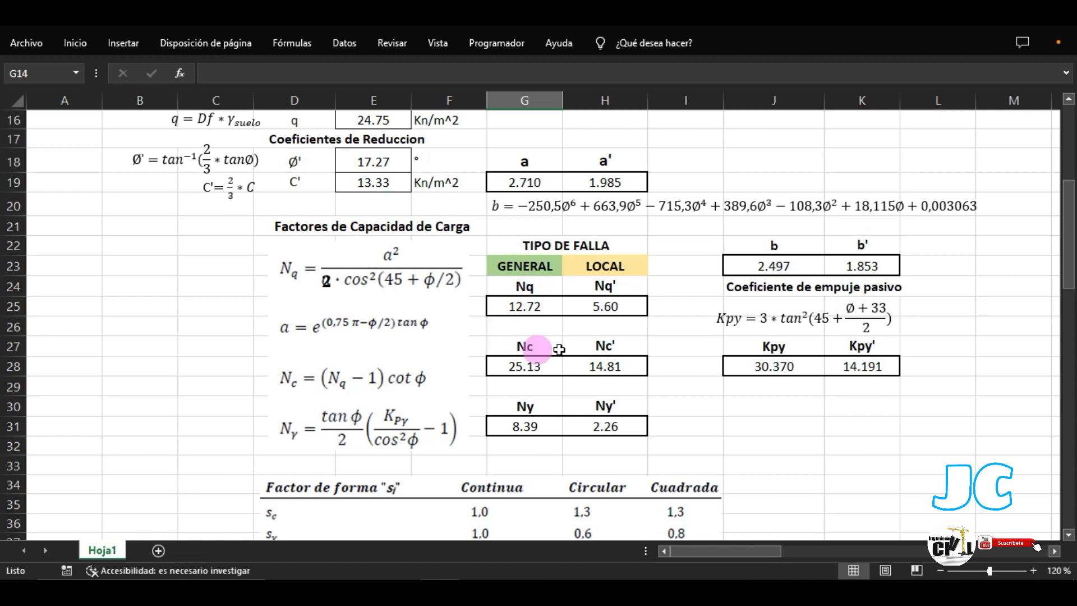
scroll(504, 426, down, 5)
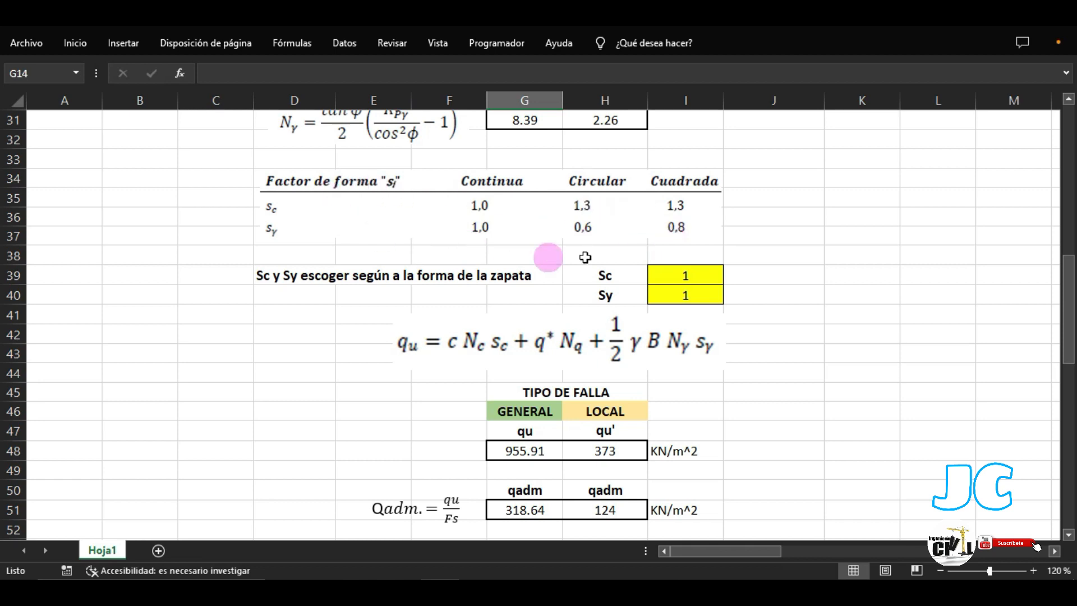
click(678, 279)
key(Return)
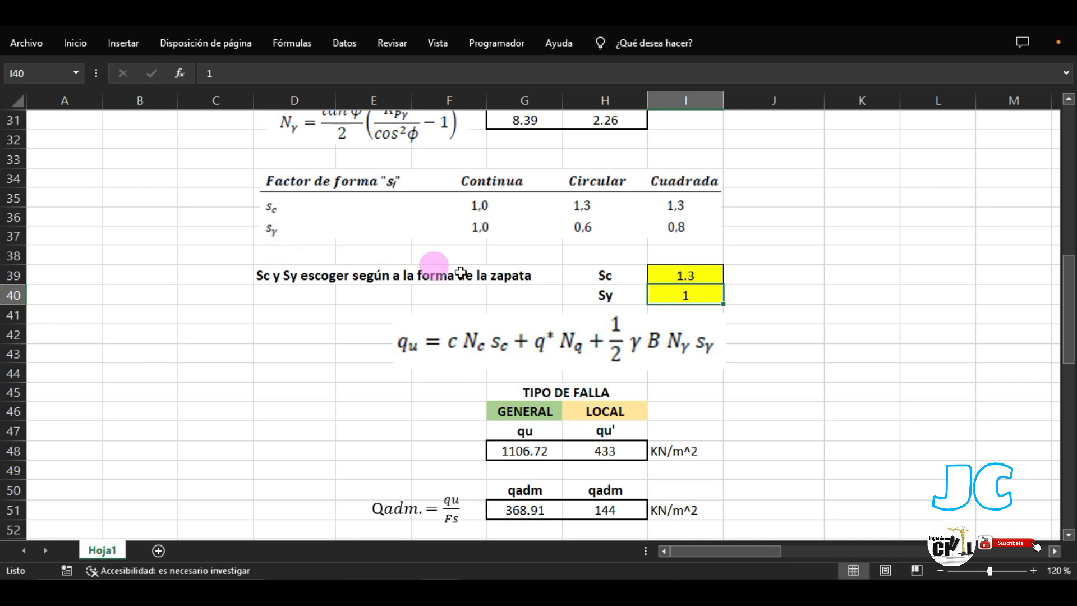
click(677, 231)
click(680, 294)
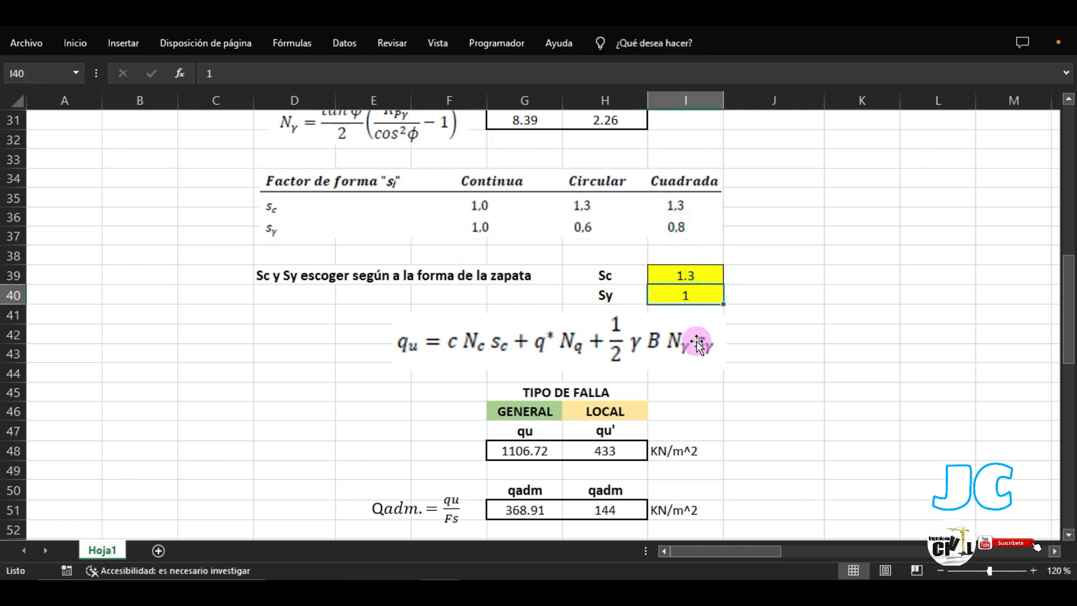
key(Return)
scroll(664, 306, down, 2)
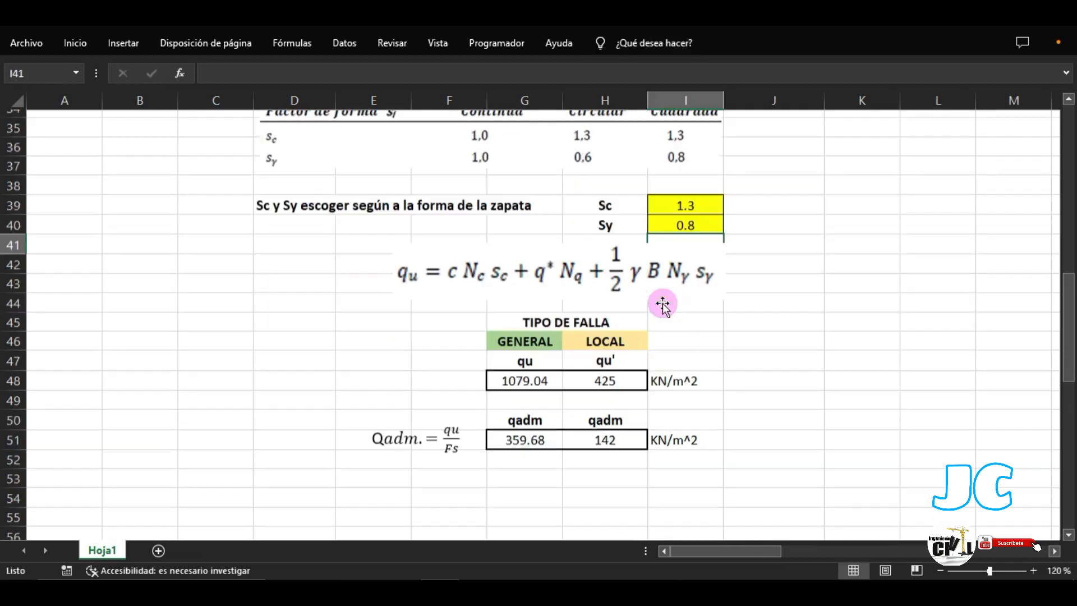
Examine the qu equation and the qu and qadm results for general and local failure in rows 45 to 51.
click(555, 245)
click(727, 298)
click(654, 239)
click(807, 296)
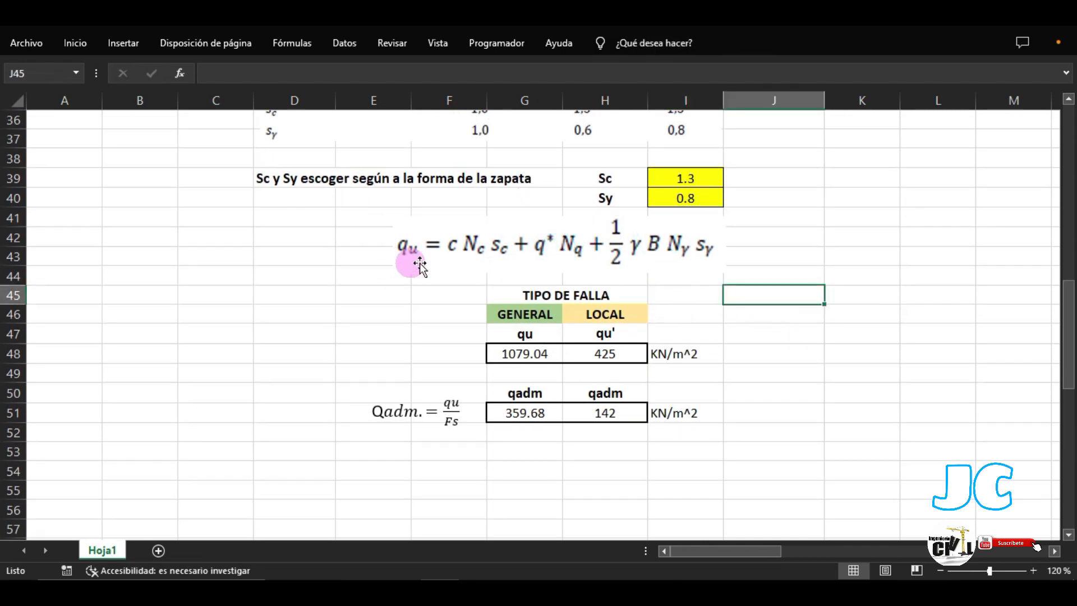
scroll(673, 293, down, 2)
click(545, 387)
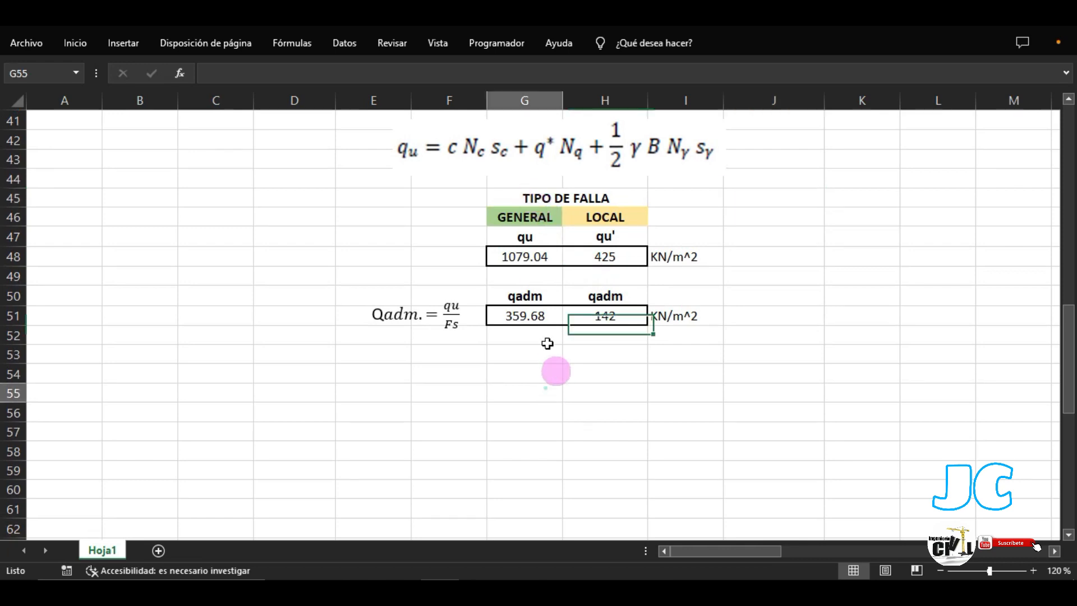
drag(547, 343, 497, 207)
click(449, 236)
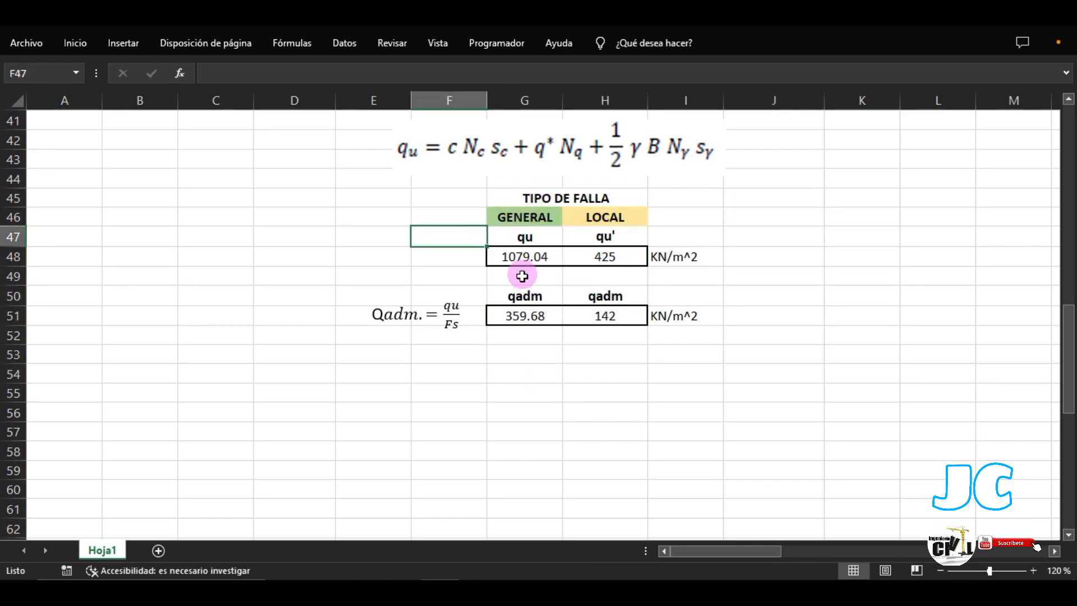
scroll(527, 352, up, 2)
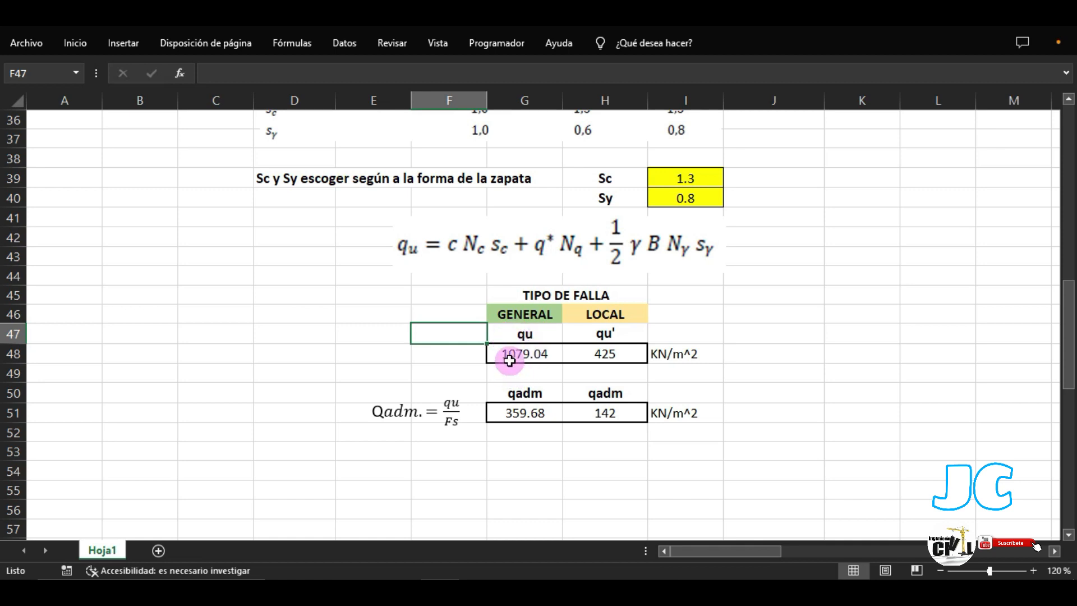
Compare qu in the textbook's Ejemplo 16.1 solution in the PDF reader with the workbook's general-failure qu in G48.
click(717, 522)
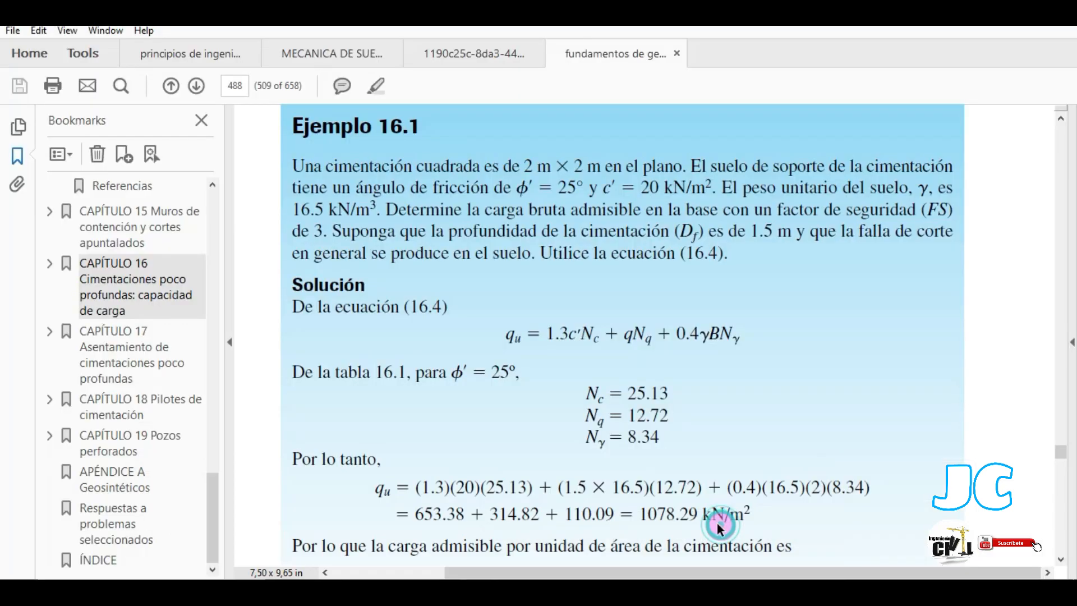
scroll(664, 470, down, 3)
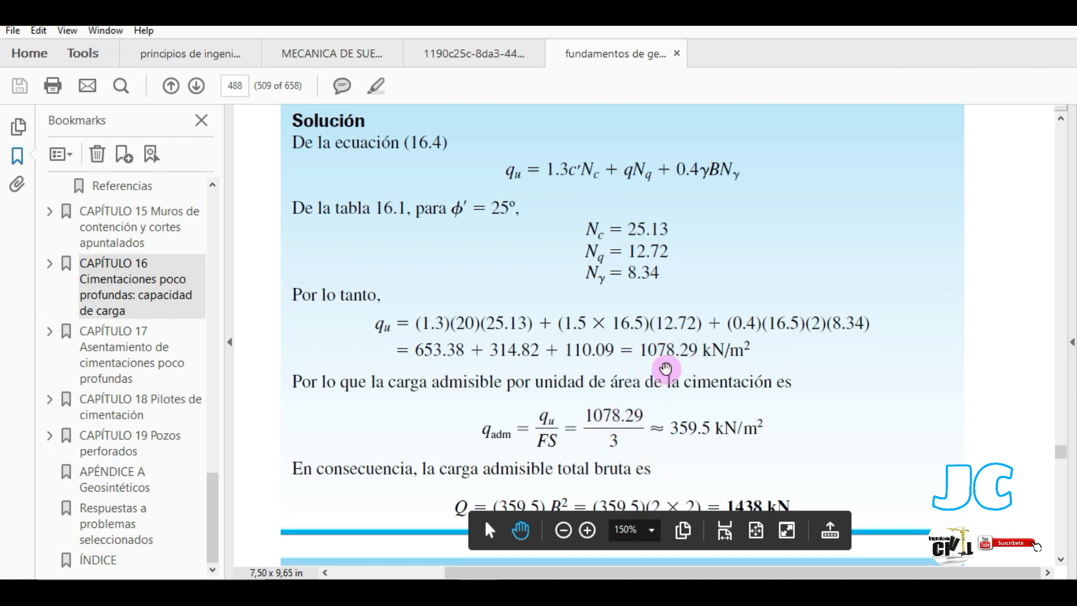
mouse_move(440, 590)
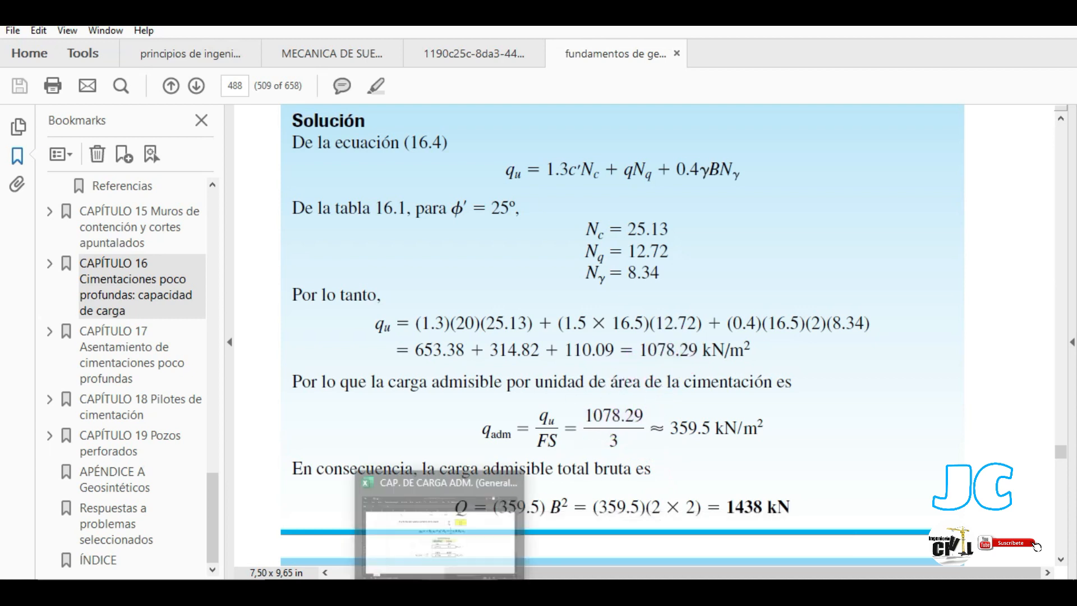
click(456, 543)
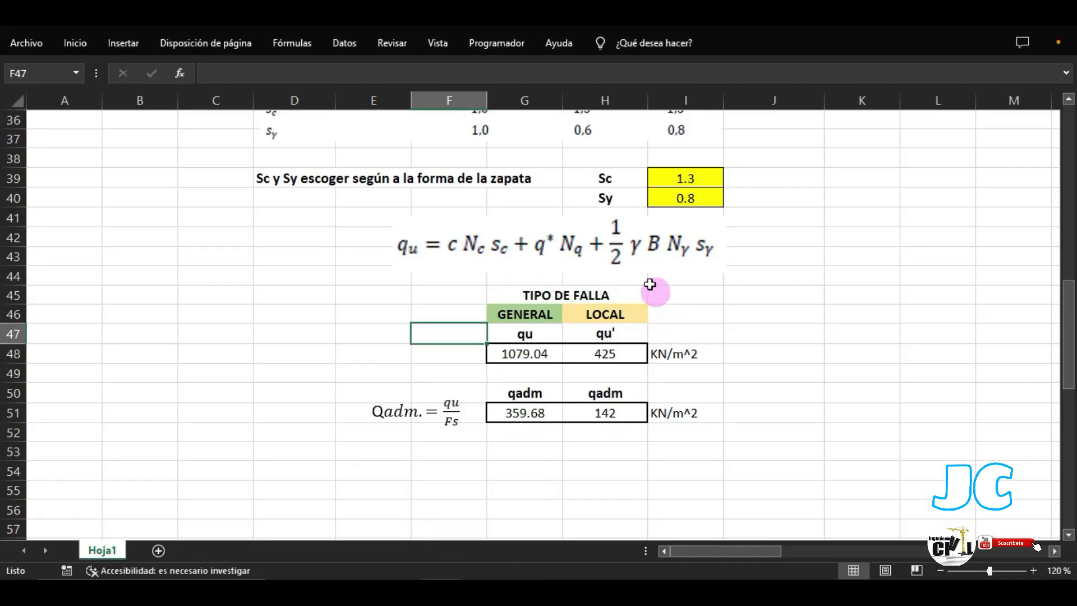
click(524, 355)
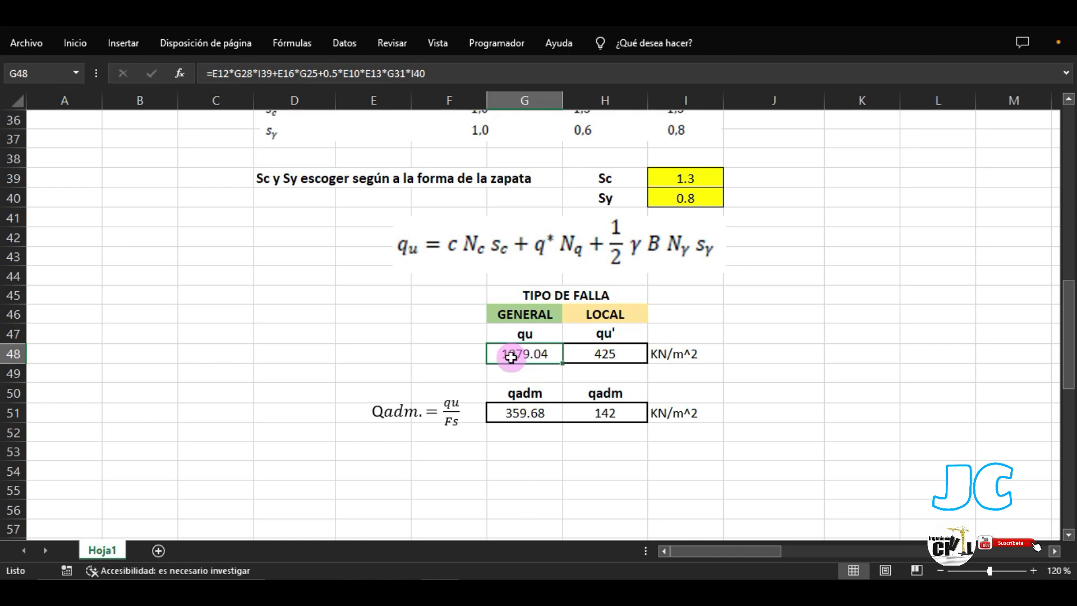
Inspect the general-failure qadm formula in G51 and trace its references to qu and the safety factor fs.
click(526, 412)
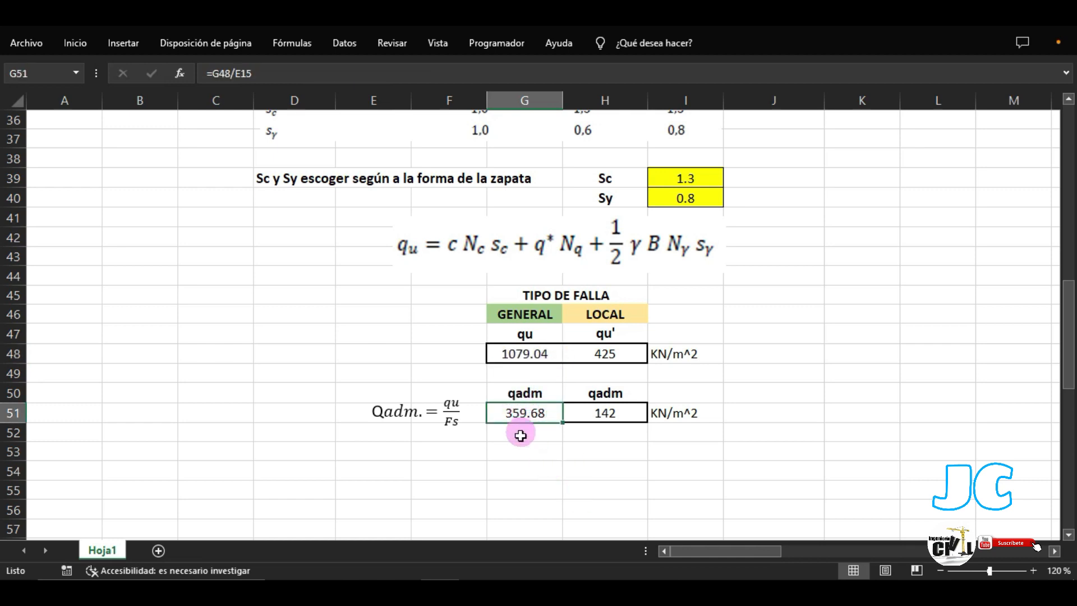
click(385, 412)
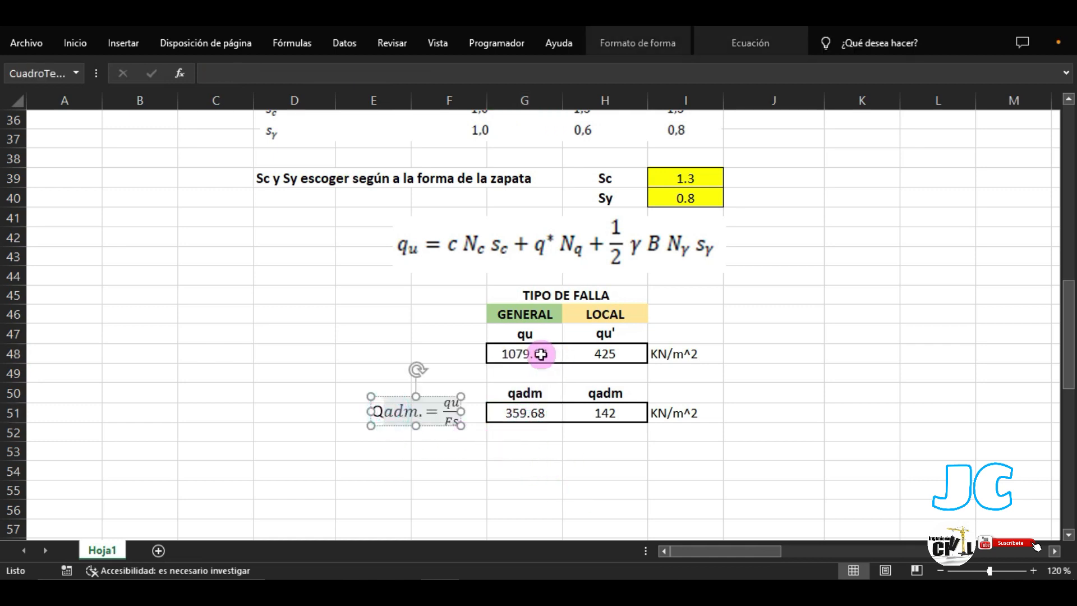
double_click(516, 412)
scroll(567, 432, up, 12)
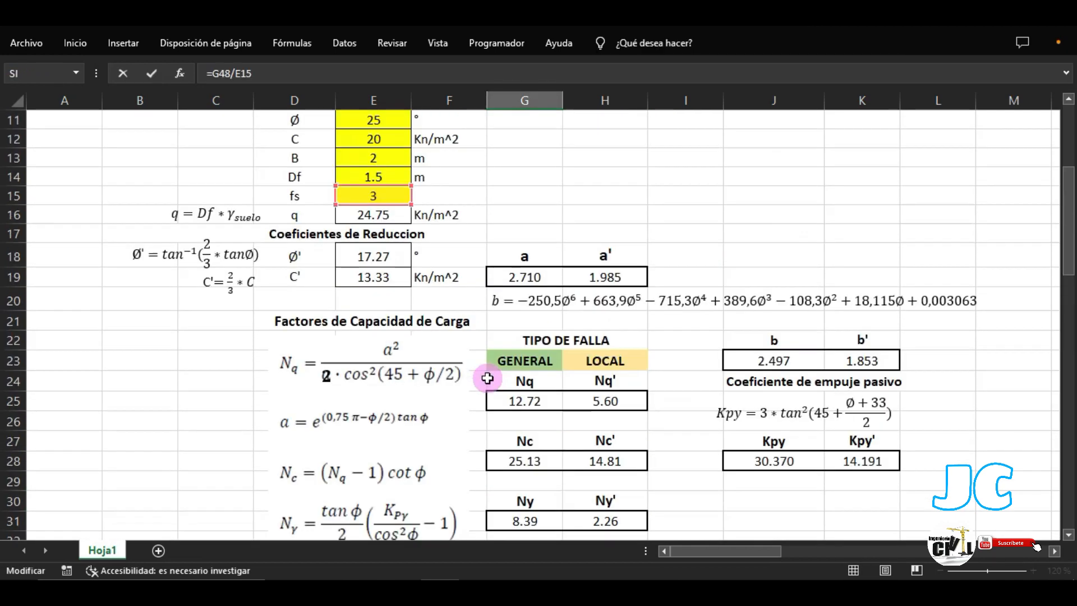
scroll(516, 365, down, 13)
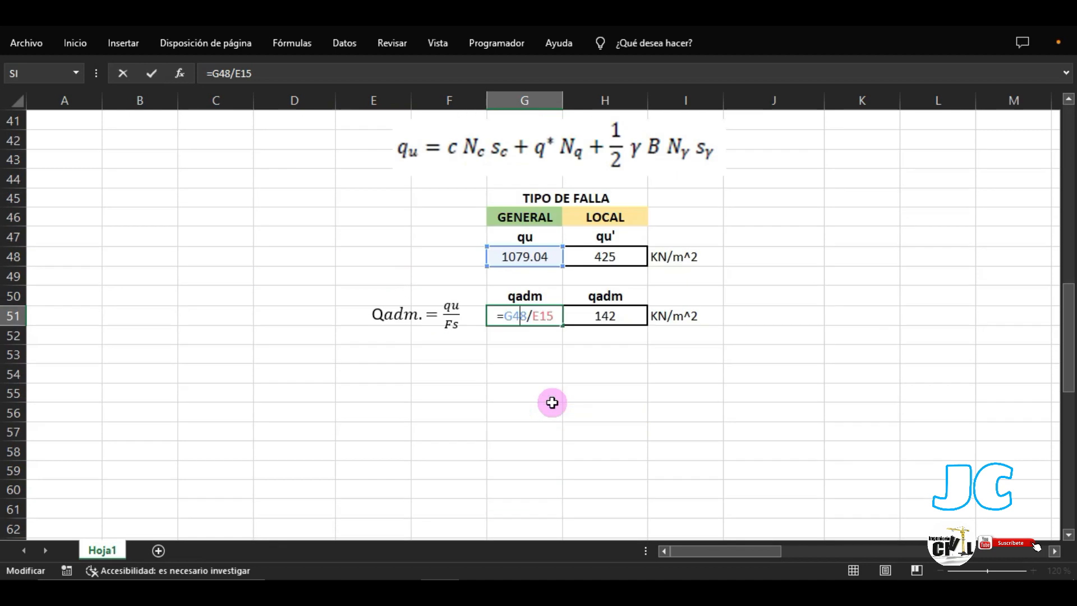
click(506, 330)
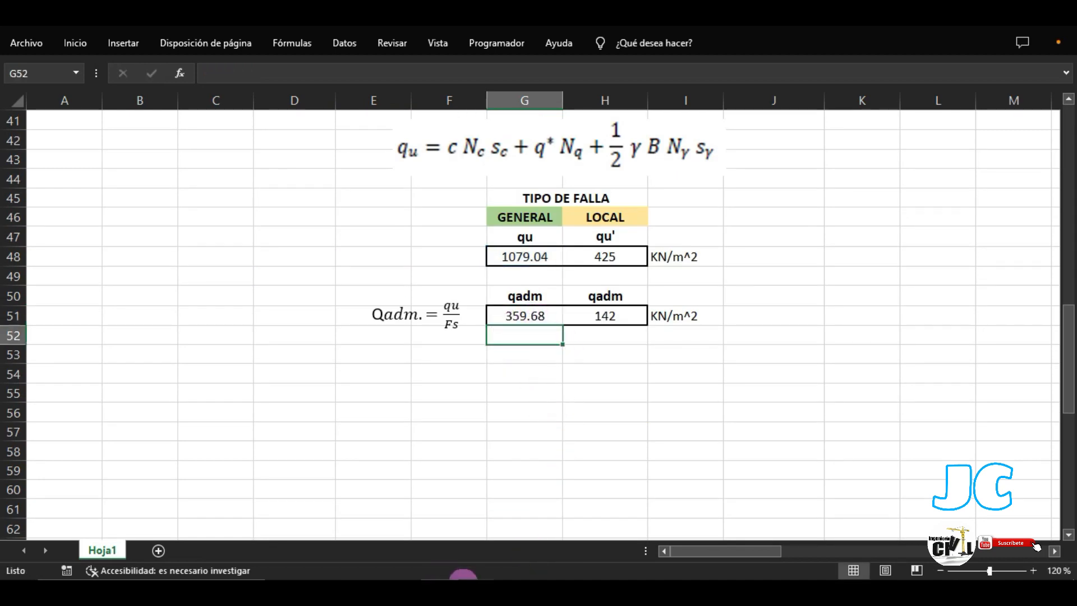
Check the workbook's general-failure qadm against the admissible load in the PDF's Ejemplo 16.1 solution, then return to the workbook.
mouse_move(464, 577)
click(680, 477)
scroll(678, 474, down, 1)
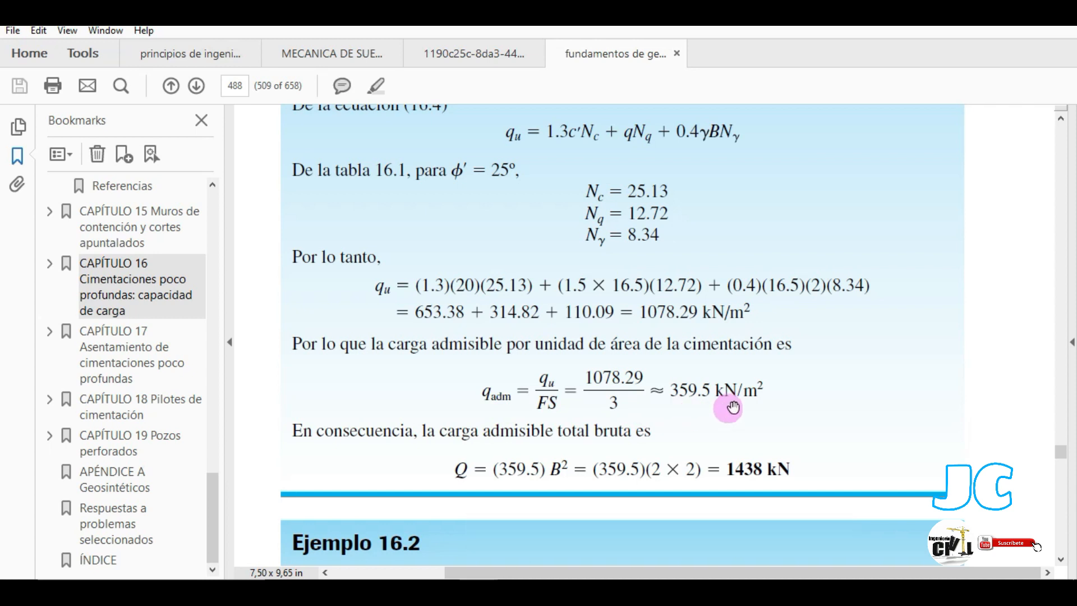
click(440, 483)
Review the shape factors, the qu and qadm results and the bearing capacity factors in the workbook.
scroll(500, 504, up, 2)
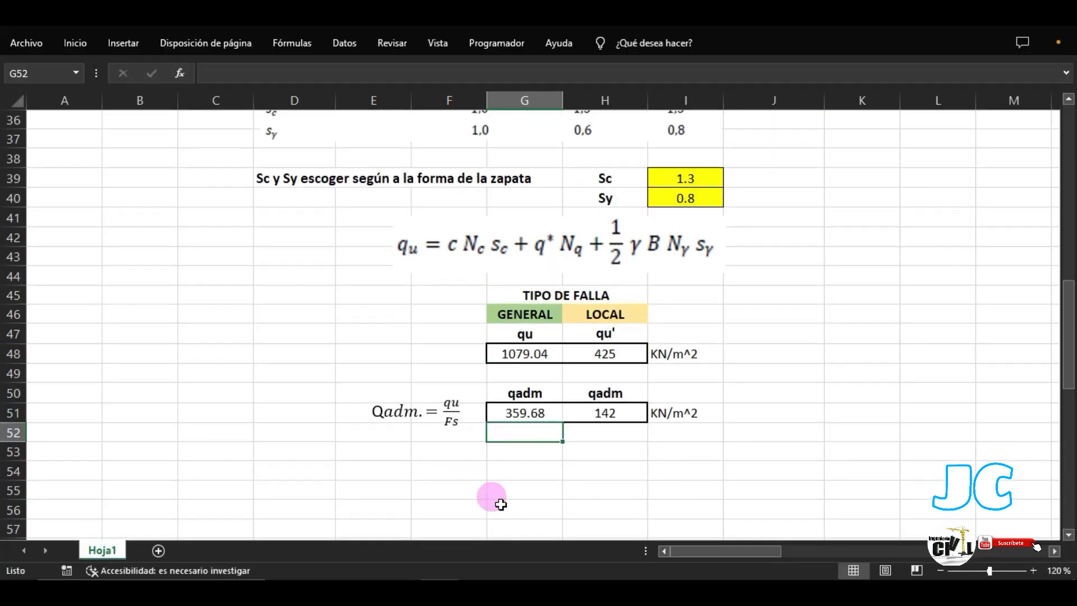
scroll(557, 457, up, 3)
scroll(557, 458, down, 1)
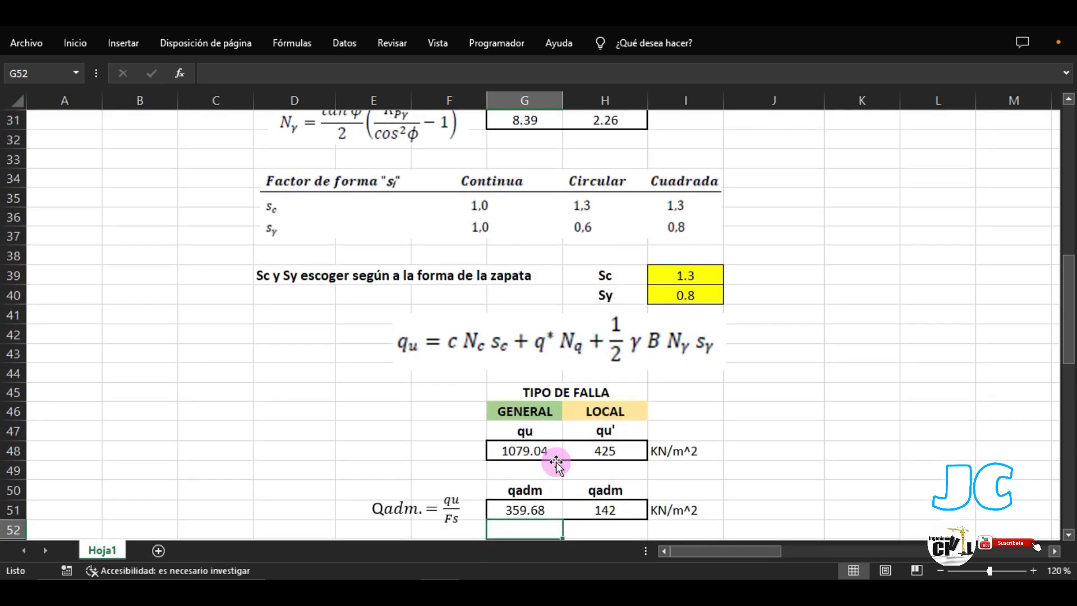
scroll(545, 429, down, 2)
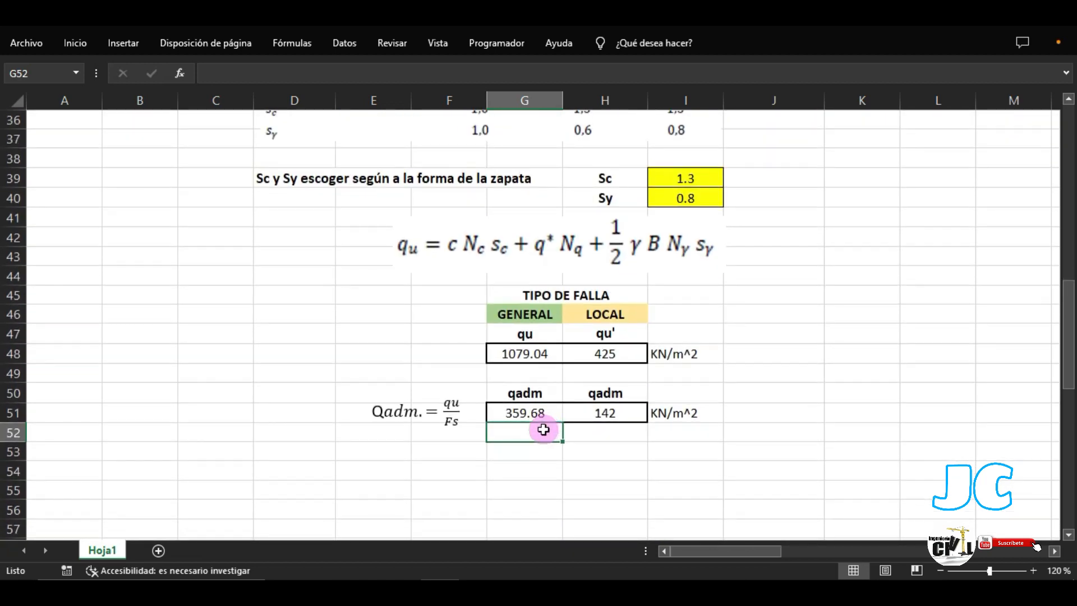
scroll(543, 429, up, 8)
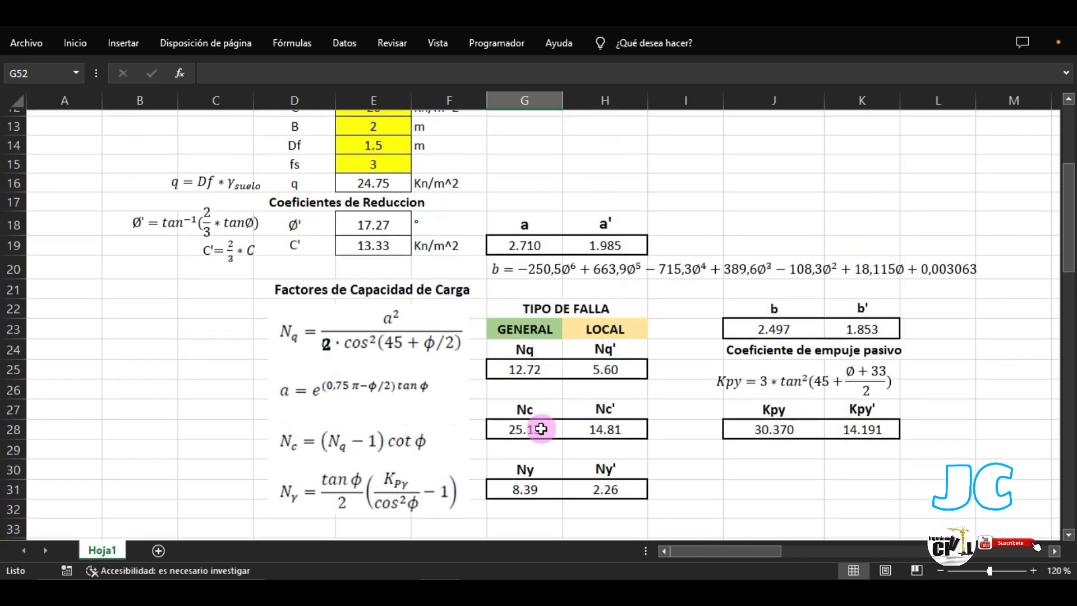